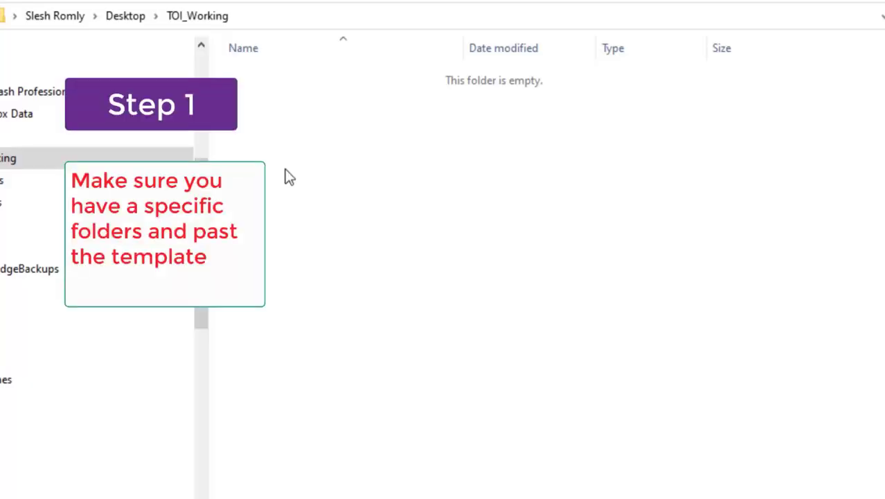
# Paste the TOI template archive into the empty TOI_Working folder
pyautogui.rightClick(289, 133)
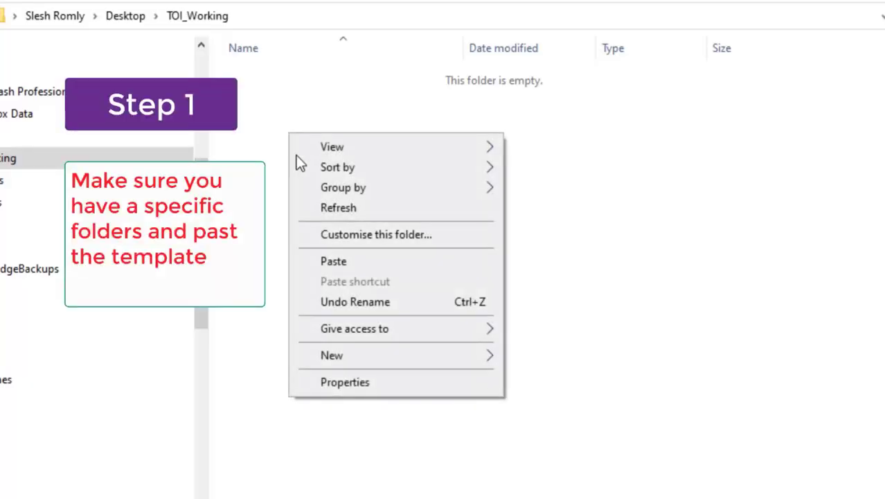
pyautogui.click(326, 261)
pyautogui.rightClick(335, 194)
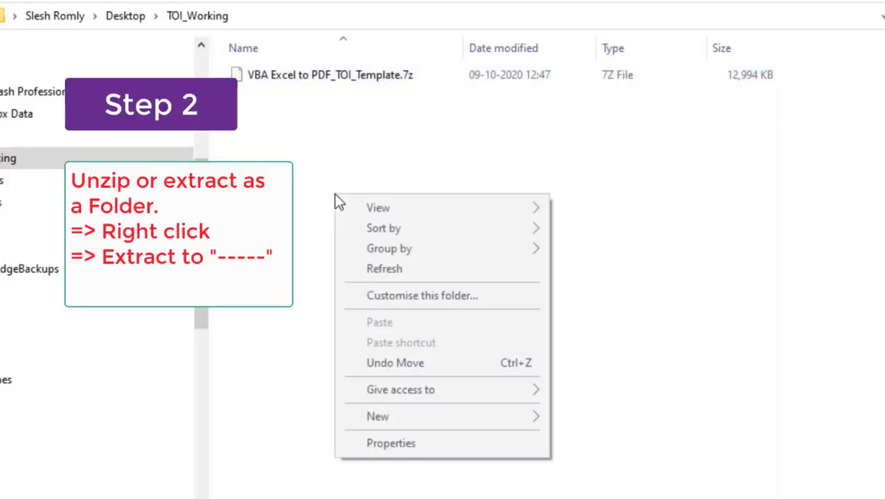
# Extract the .7z archive with 7-Zip into a 'VBA Excel to PDF_TOI_Template' folder
pyautogui.click(367, 274)
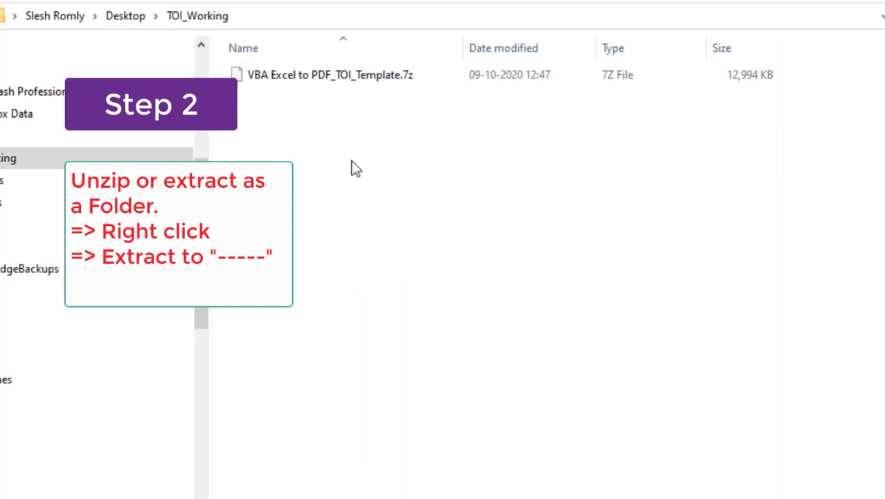
pyautogui.rightClick(321, 75)
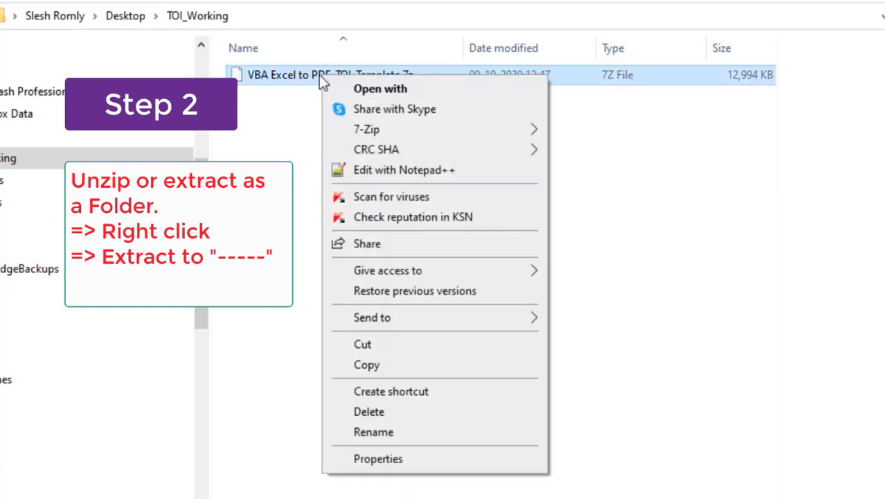
pyautogui.moveTo(366, 129)
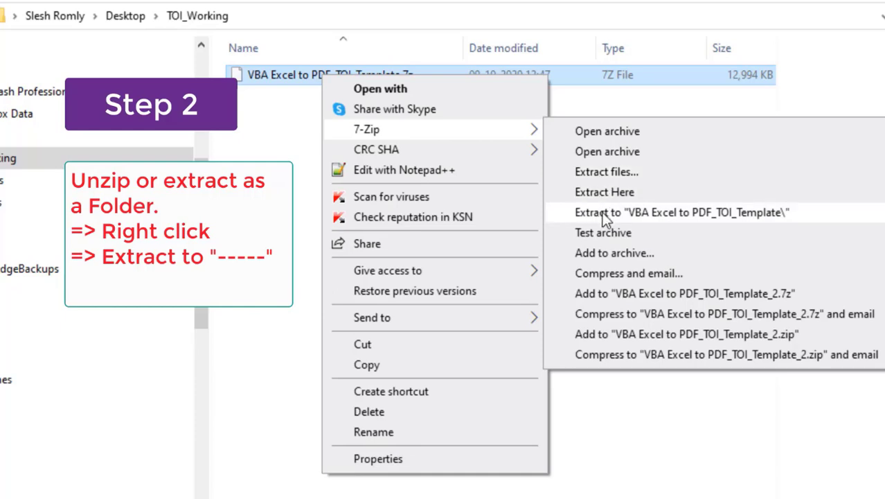
pyautogui.click(605, 213)
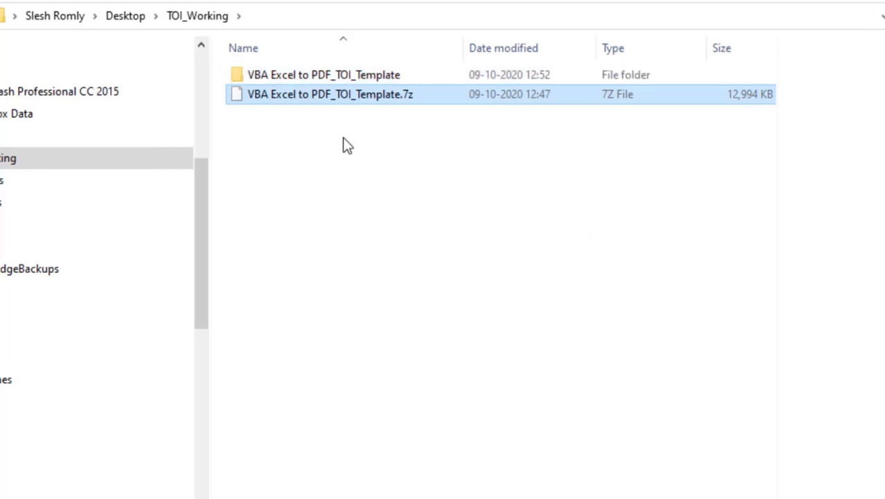
# Rename the extracted template folder to the client company's name, ending in 'Company'
pyautogui.click(320, 79)
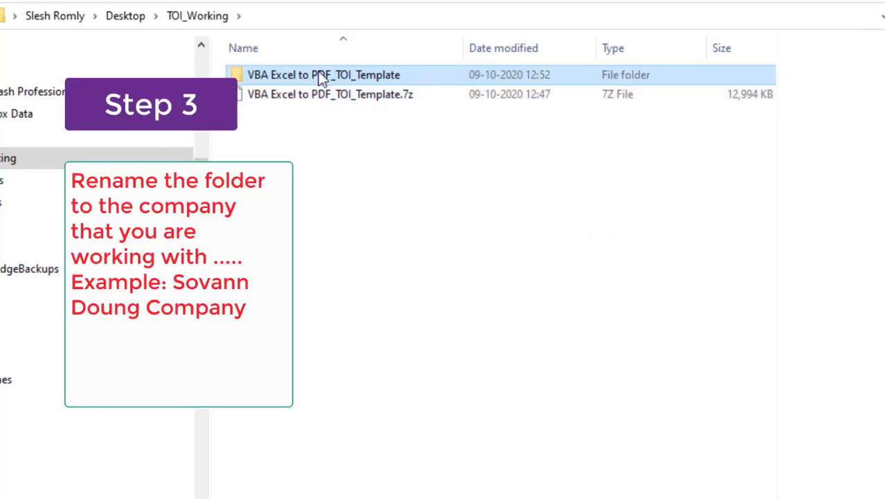
pyautogui.rightClick(321, 79)
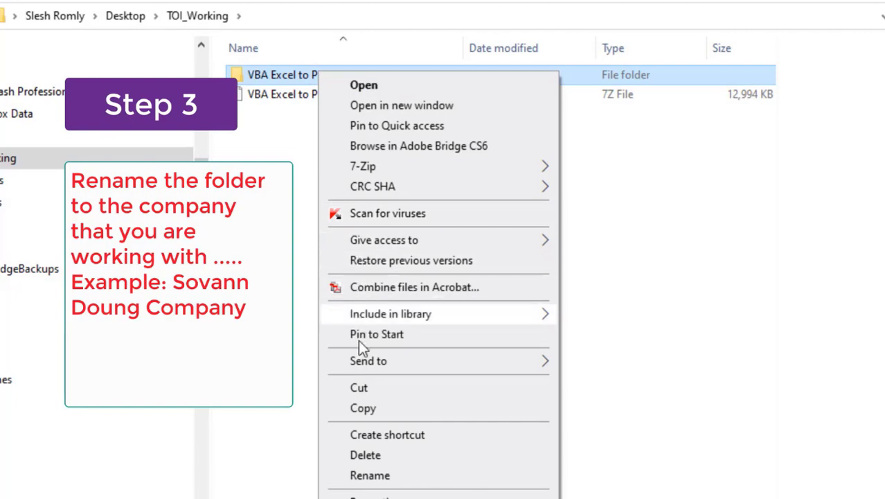
pyautogui.click(363, 475)
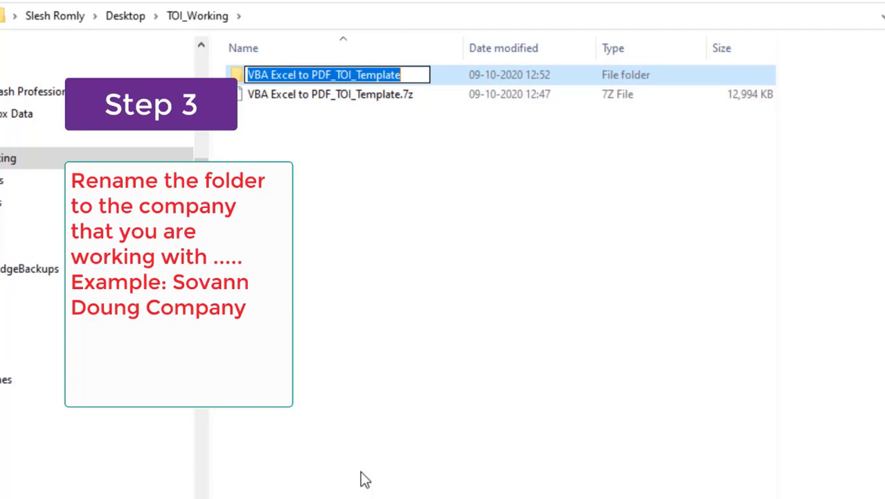
pyautogui.write('Sova')
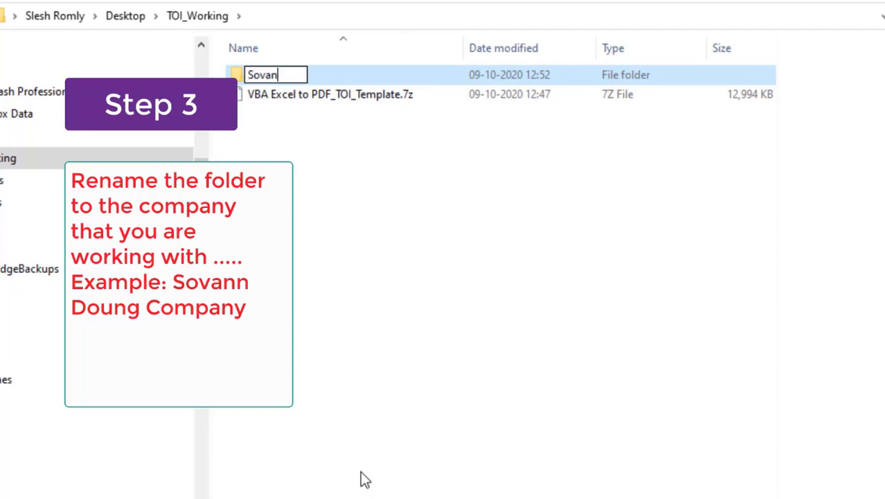
pyautogui.write('n')
pyautogui.write(' D')
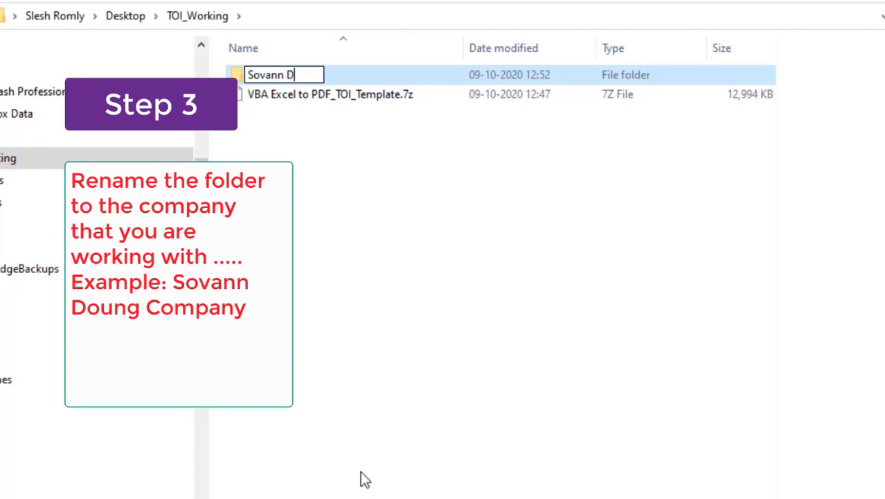
pyautogui.write('oung')
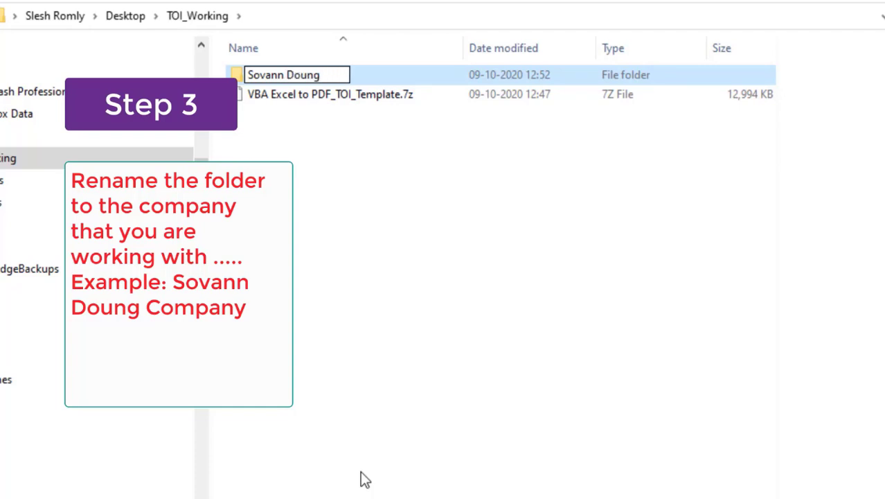
pyautogui.write(' Co')
pyautogui.write('mpany')
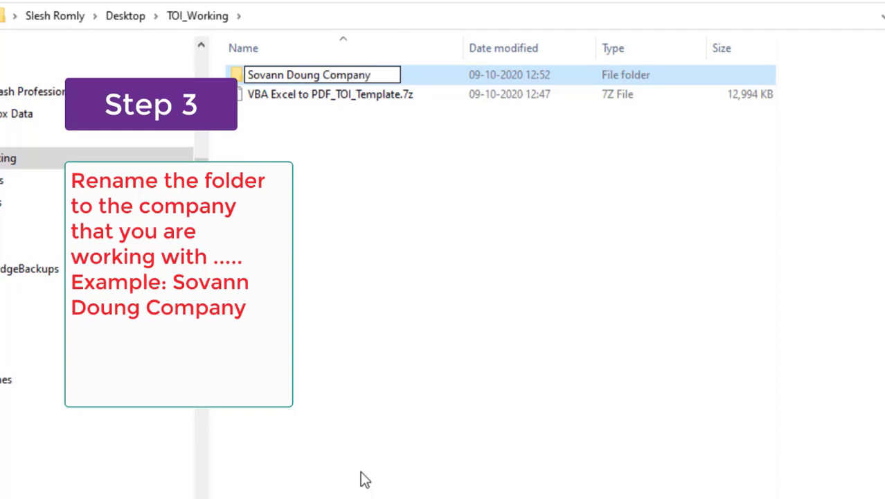
pyautogui.press('Return')
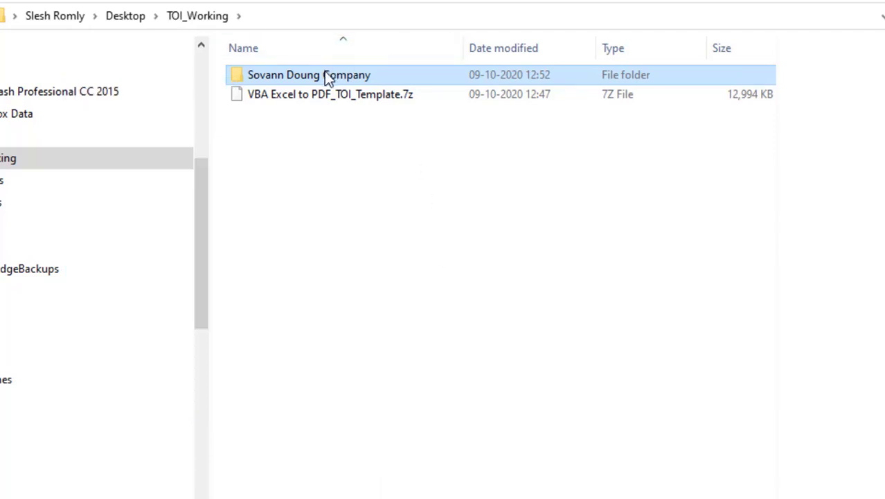
# Open the renamed company folder, refresh it, and launch 99_TOI_Working Paper.xlsm in Excel
pyautogui.doubleClick(324, 74)
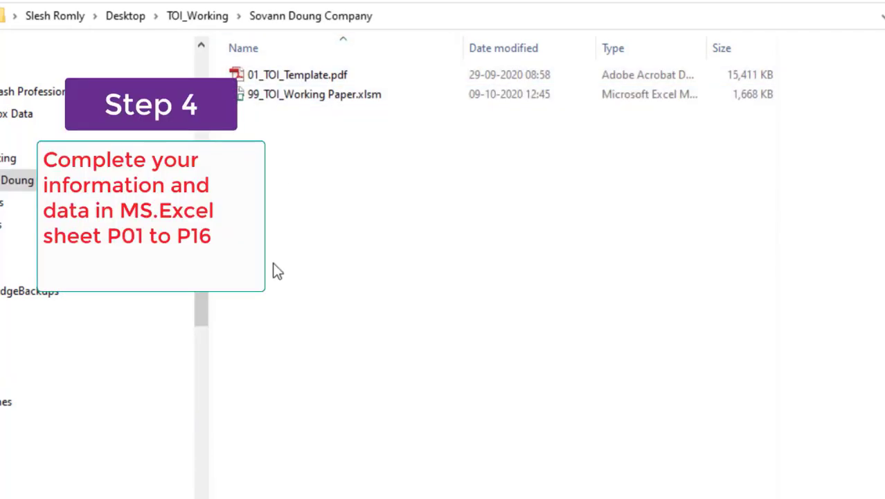
pyautogui.rightClick(316, 171)
pyautogui.click(335, 248)
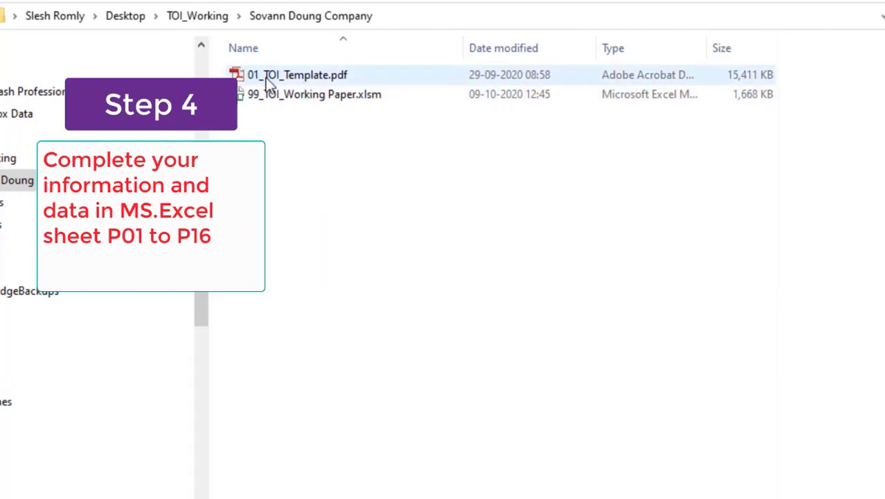
pyautogui.click(305, 102)
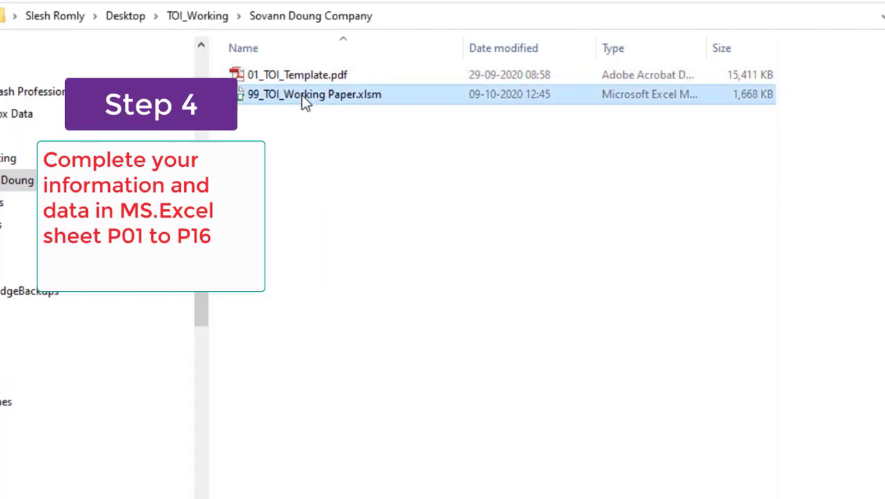
pyautogui.doubleClick(302, 97)
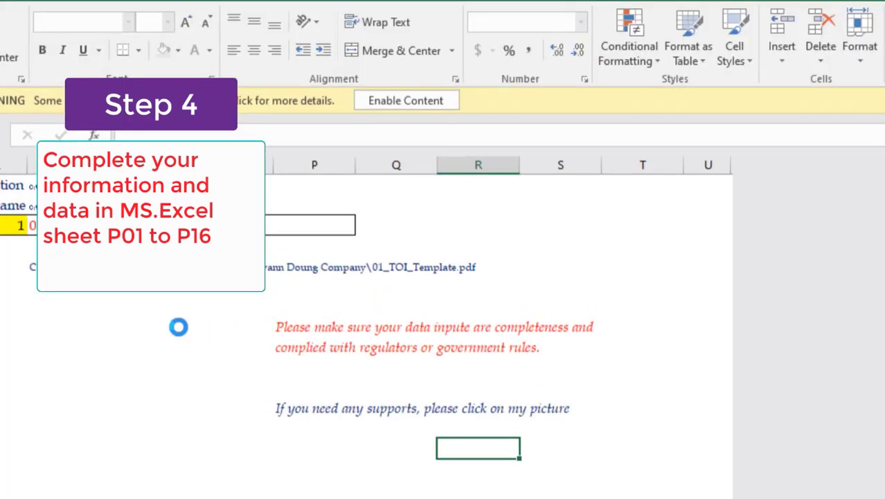
# Enable the workbook's macros and review P01's company entries on lines 1.0 through 9.0
pyautogui.click(427, 108)
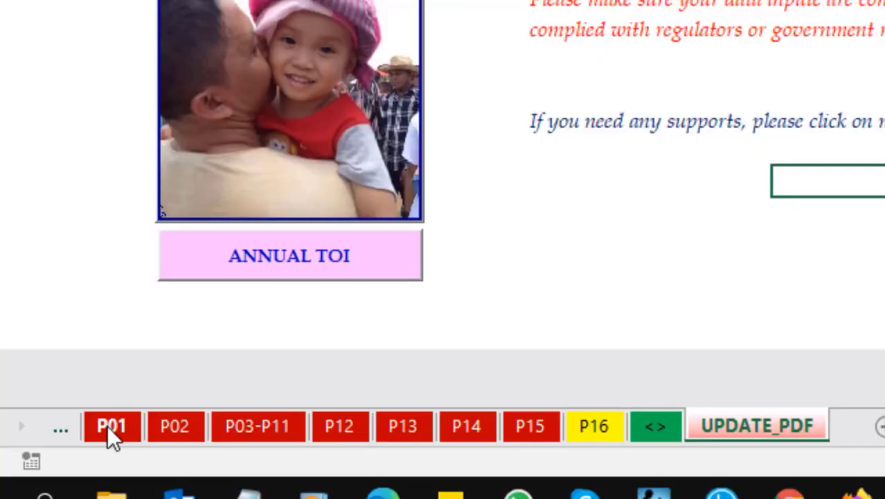
pyautogui.click(107, 425)
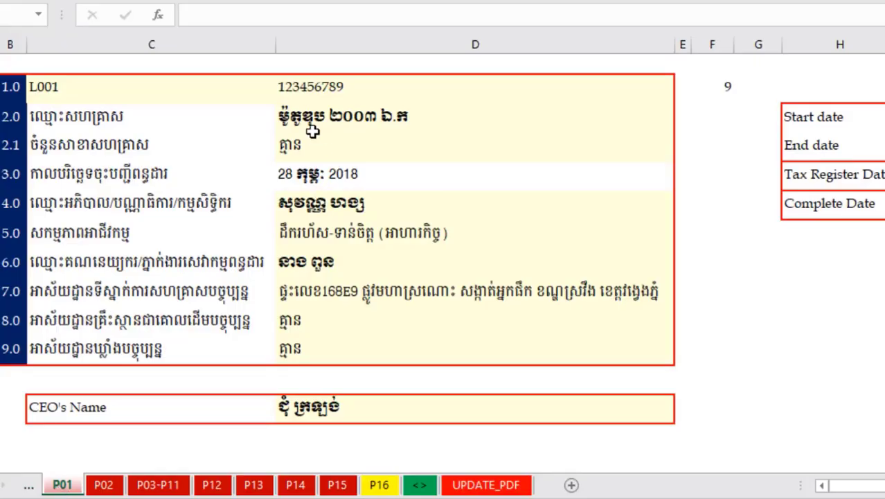
pyautogui.click(311, 119)
pyautogui.click(306, 88)
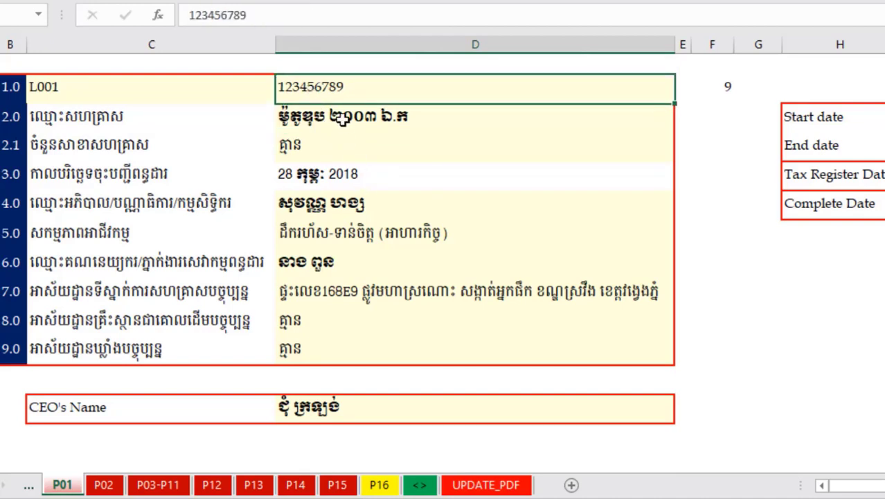
pyautogui.click(342, 121)
pyautogui.click(308, 147)
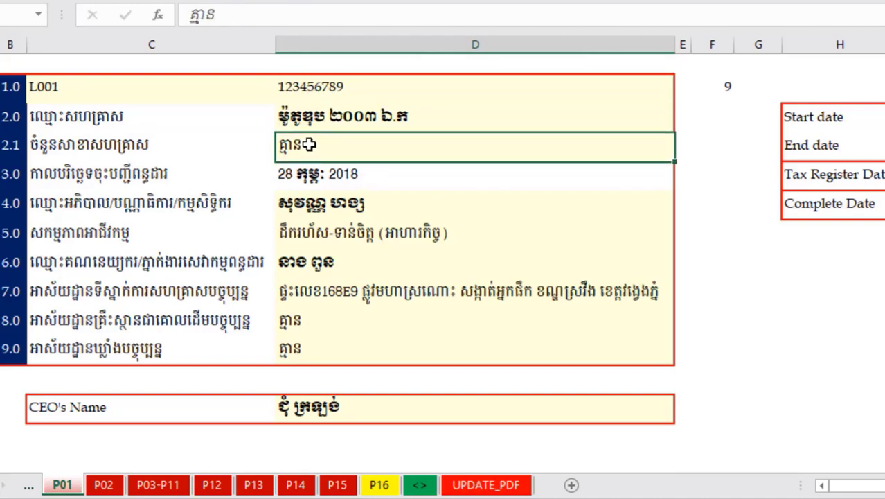
pyautogui.click(330, 179)
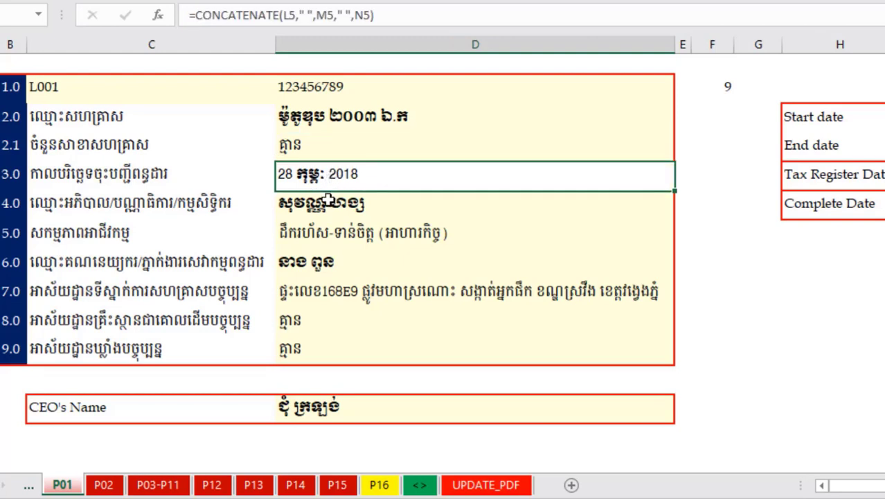
pyautogui.click(321, 202)
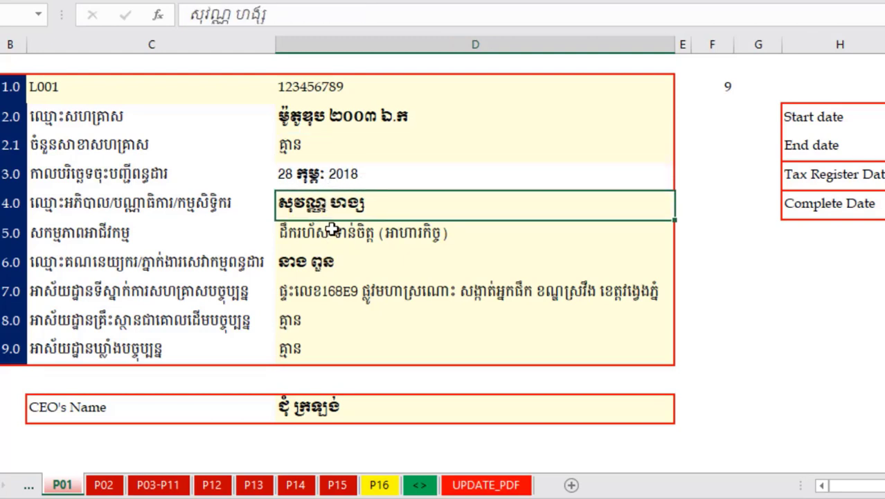
pyautogui.click(325, 237)
pyautogui.click(323, 262)
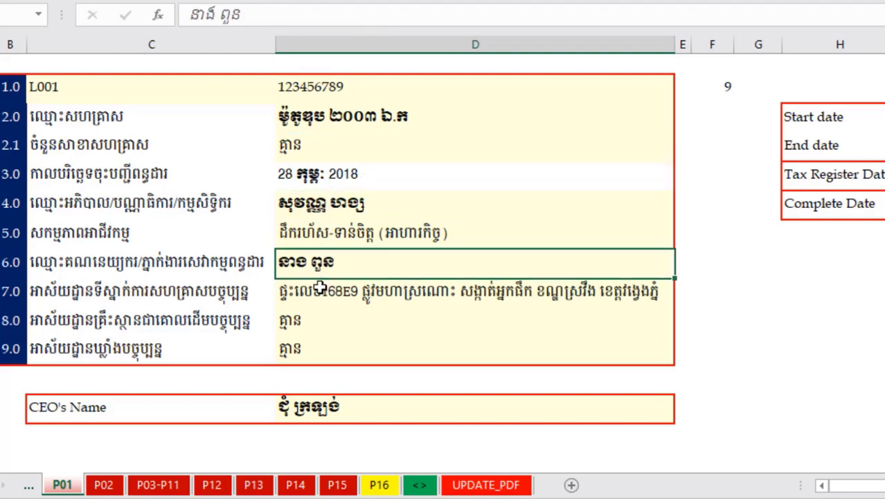
pyautogui.click(321, 290)
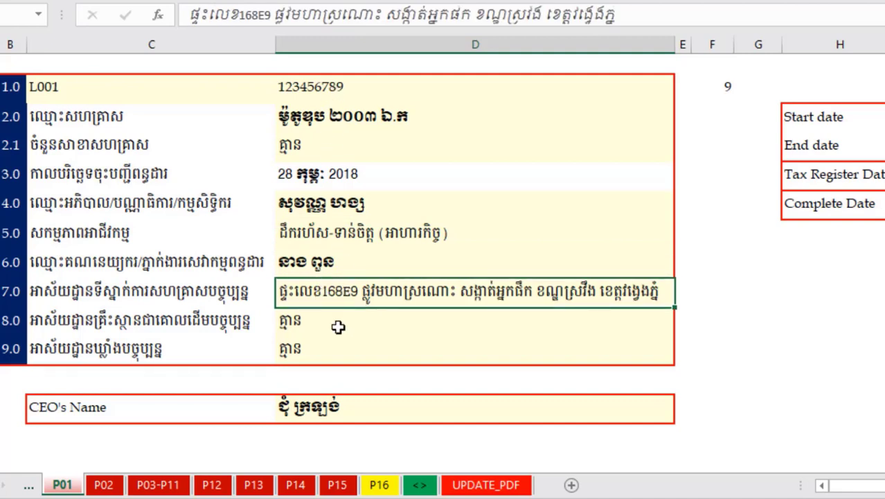
pyautogui.click(338, 326)
pyautogui.click(341, 344)
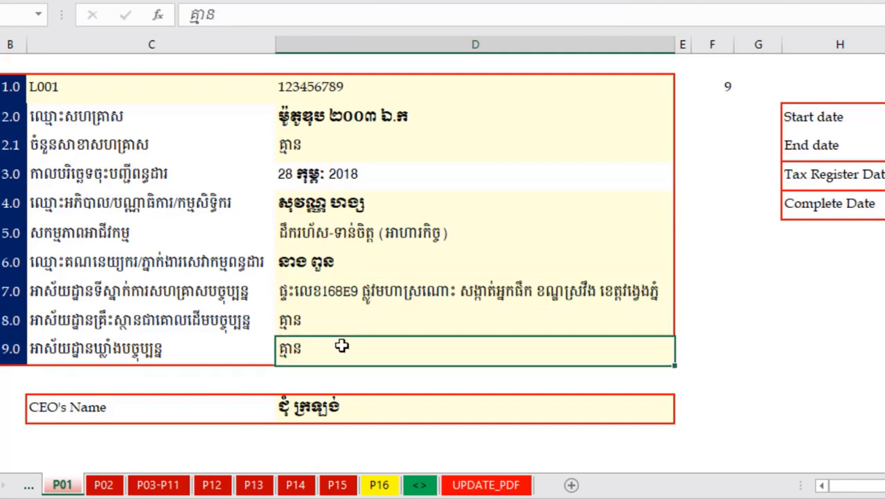
# Check the CEO's name and dates 01-Jul-20, 31-Dec-2020, 28-Feb-18, 25-Feb-21, then go to P02
pyautogui.click(59, 414)
pyautogui.click(352, 415)
pyautogui.hotkey('ctrl', 'z')
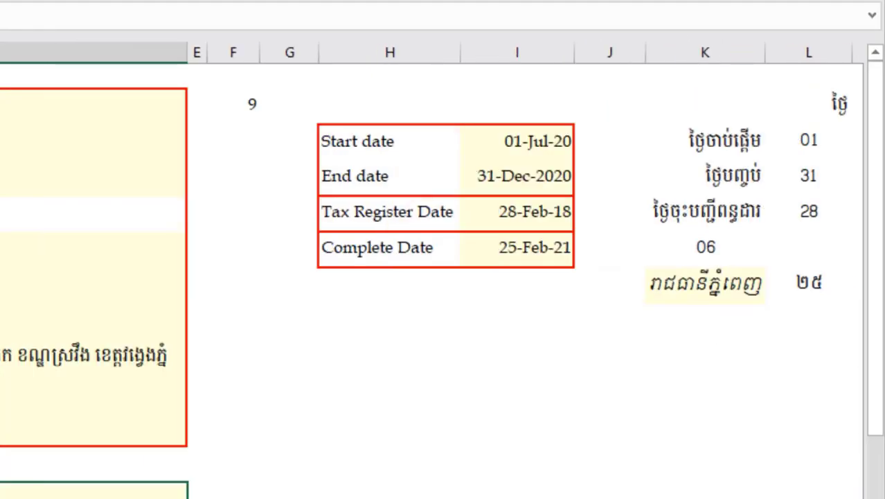
pyautogui.click(502, 134)
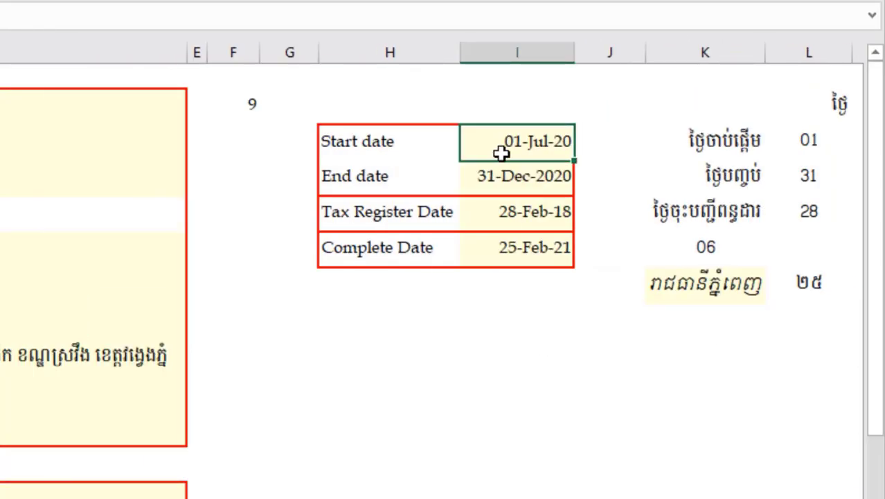
pyautogui.click(502, 173)
pyautogui.click(501, 211)
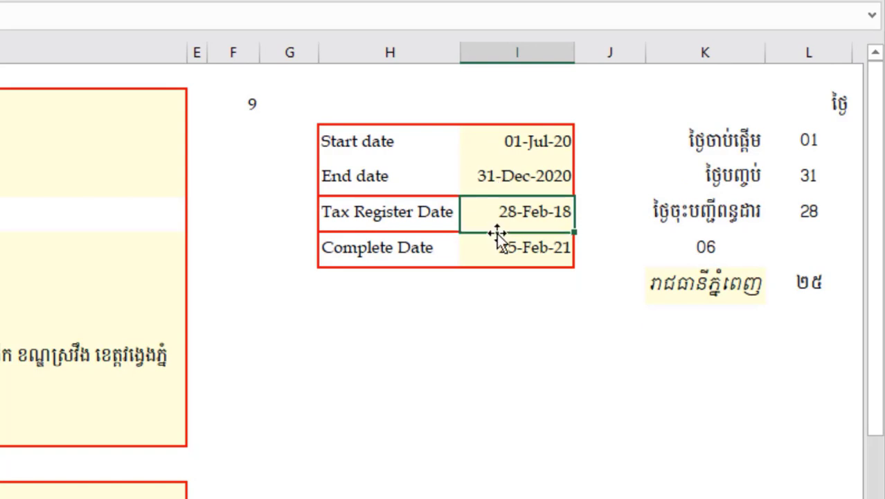
pyautogui.click(499, 243)
pyautogui.hscroll(3, 443, 277)
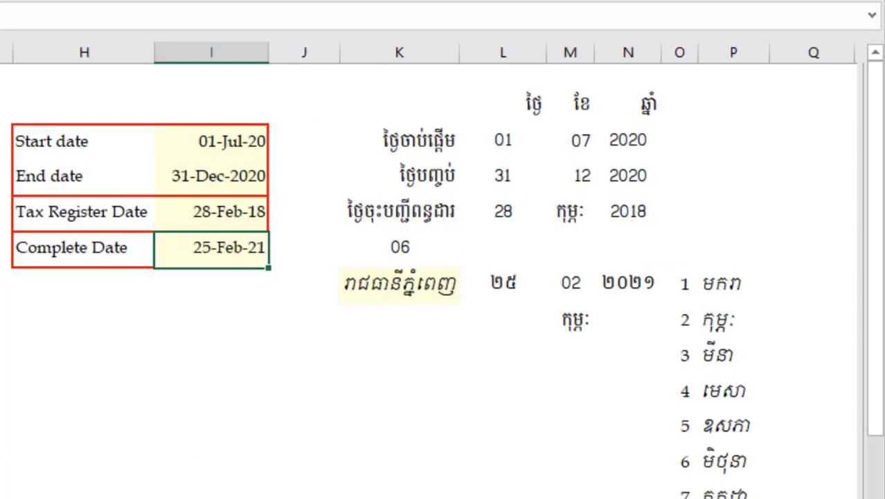
pyautogui.click(372, 282)
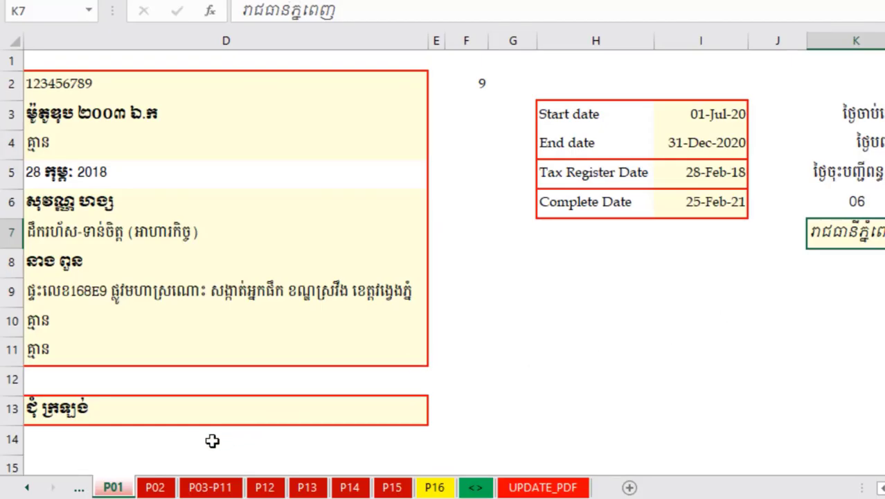
pyautogui.click(153, 487)
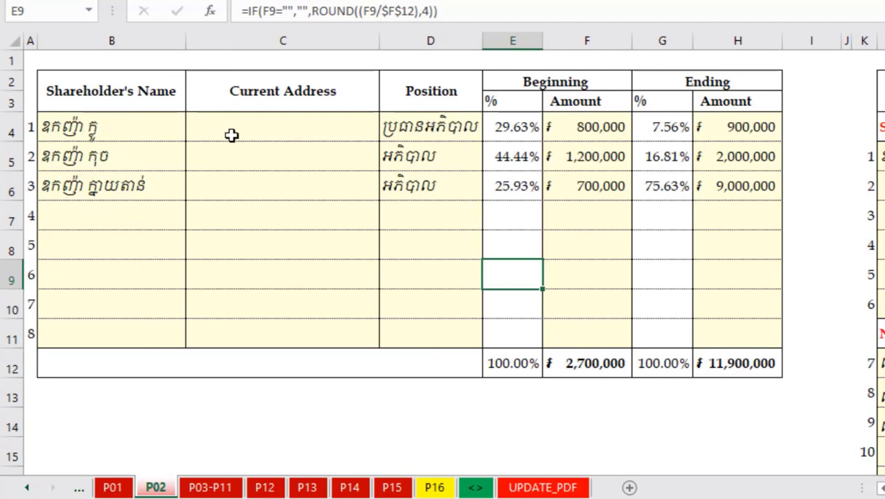
# Review the shareholder names and positions in the P02 table
pyautogui.click(104, 127)
pyautogui.click(81, 86)
pyautogui.click(90, 154)
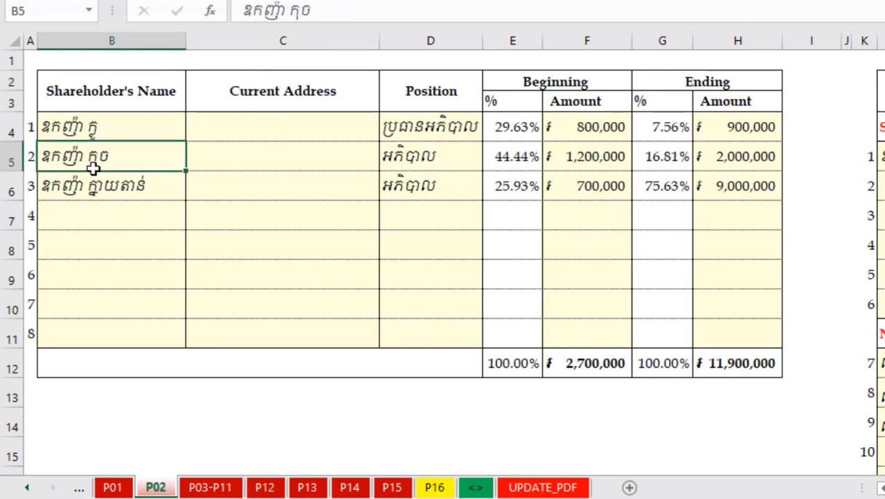
pyautogui.click(104, 206)
pyautogui.click(463, 126)
pyautogui.click(456, 208)
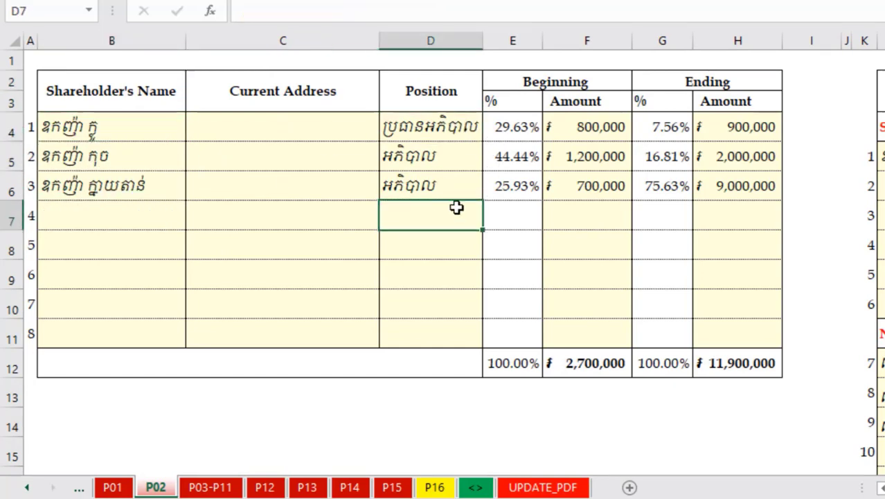
# Change the first shareholder's beginning amount in F4 from 800,000 to 700,000 and check recalculated percentages
pyautogui.click(602, 126)
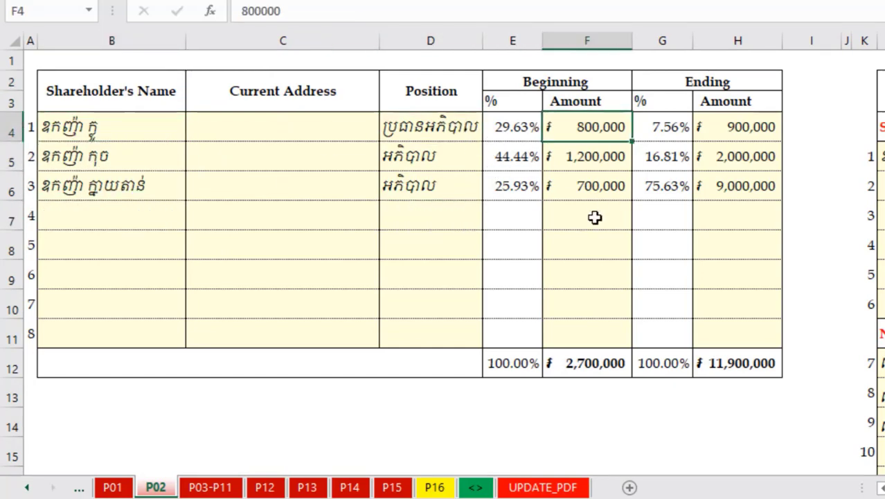
pyautogui.press('F2')
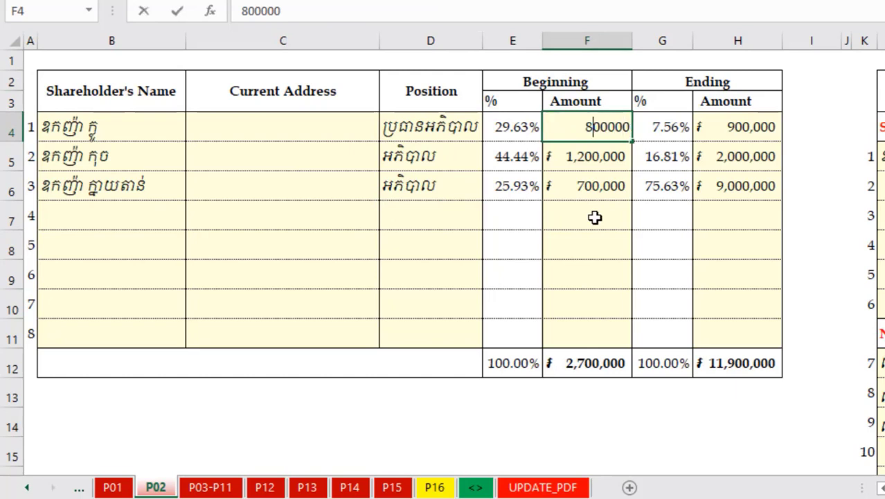
pyautogui.press('BackSpace')
pyautogui.press('Return')
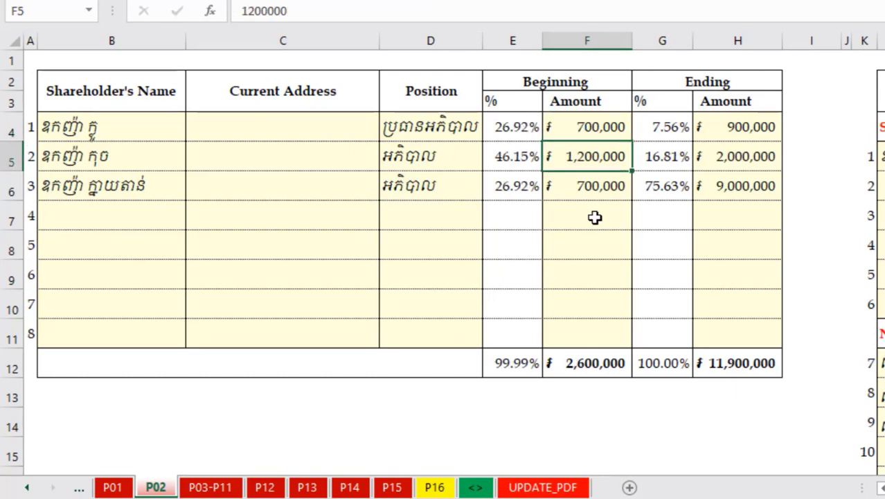
pyautogui.press('Up')
pyautogui.press('Down')
pyautogui.press('Down')
pyautogui.press('Left')
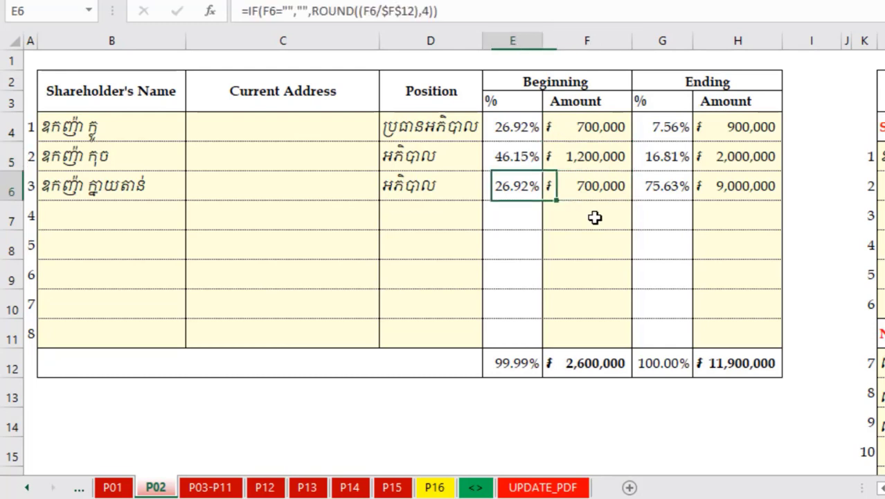
pyautogui.press('Up')
pyautogui.press('Up')
pyautogui.press('Down')
pyautogui.press('Down')
pyautogui.press('Right')
pyautogui.press('Right')
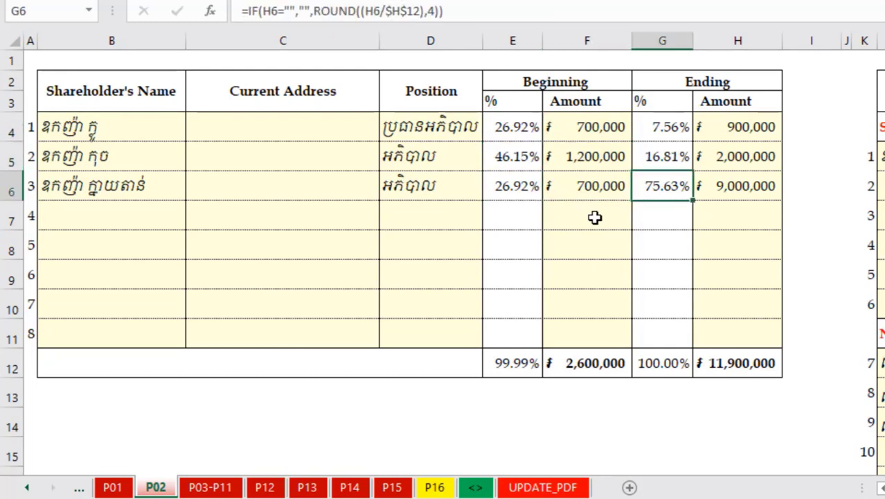
pyautogui.press('Up')
pyautogui.press('Up')
pyautogui.press('Right')
pyautogui.press('Down')
pyautogui.press('Down')
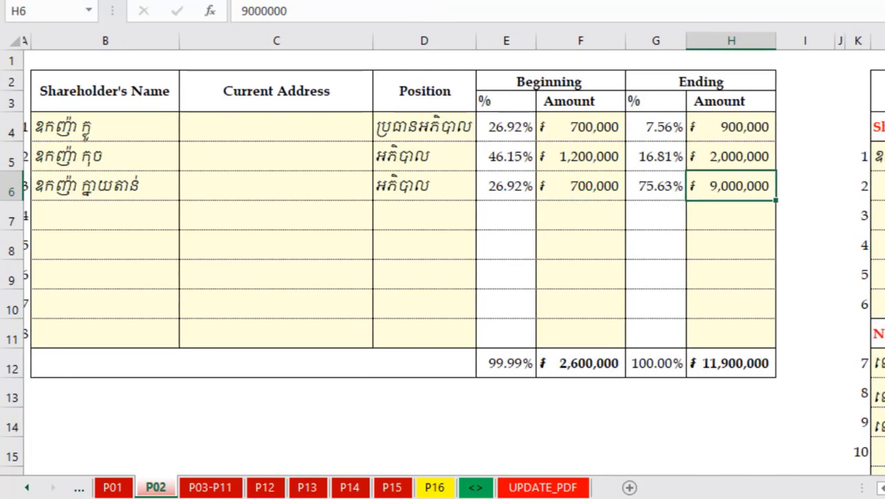
# Review the shareholding and non-shareholding managers table, including the first manager's salary
pyautogui.hscroll(3, 443, 277)
pyautogui.hscroll(2, 443, 277)
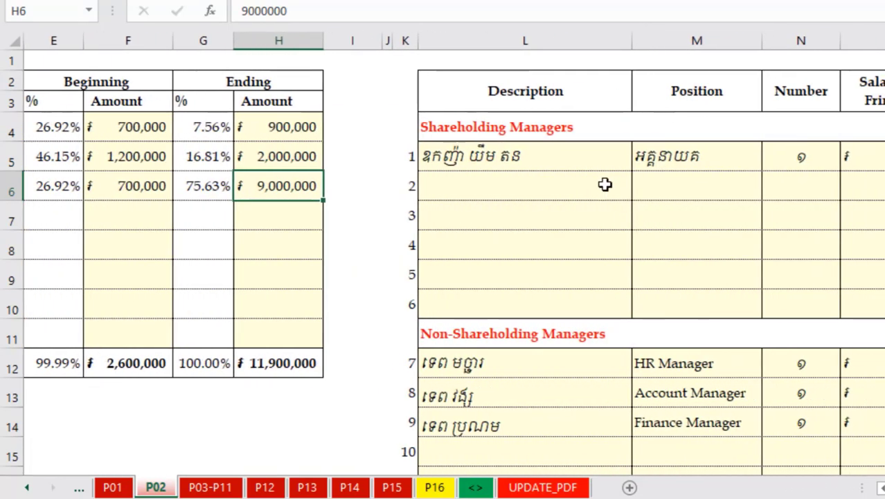
pyautogui.click(453, 123)
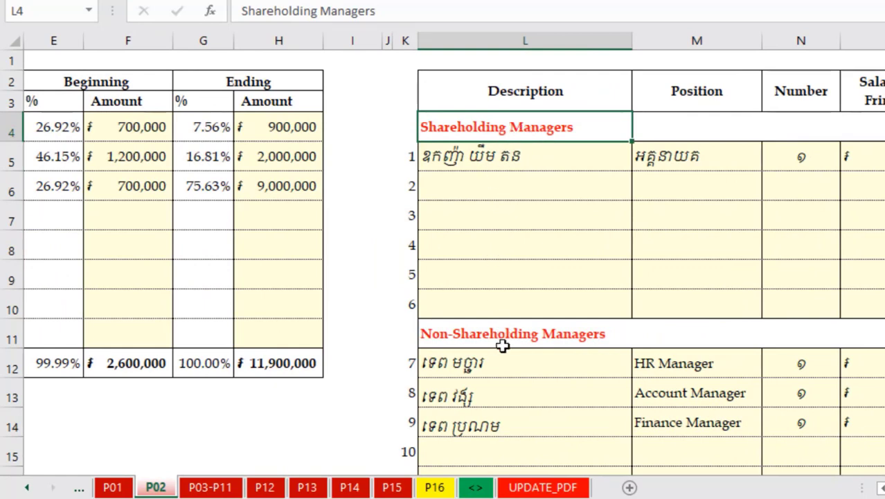
pyautogui.click(486, 368)
pyautogui.scroll(-2, 509, 304)
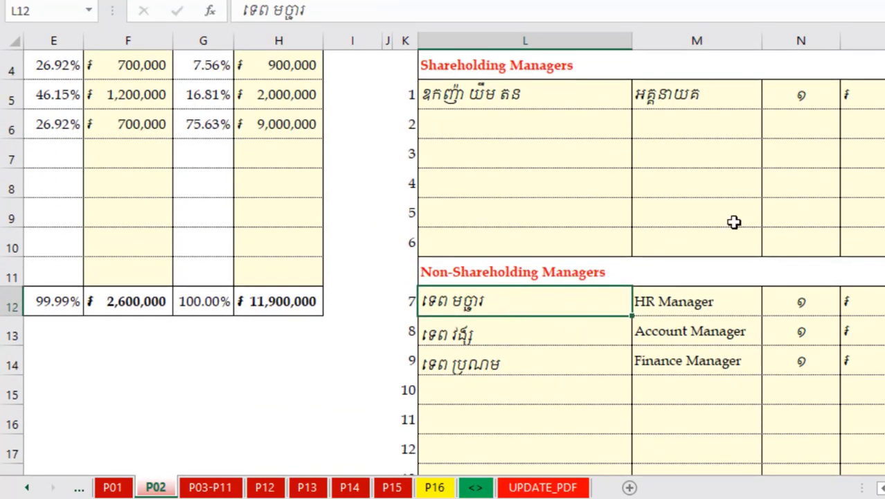
pyautogui.click(876, 104)
pyautogui.scroll(-2, 873, 215)
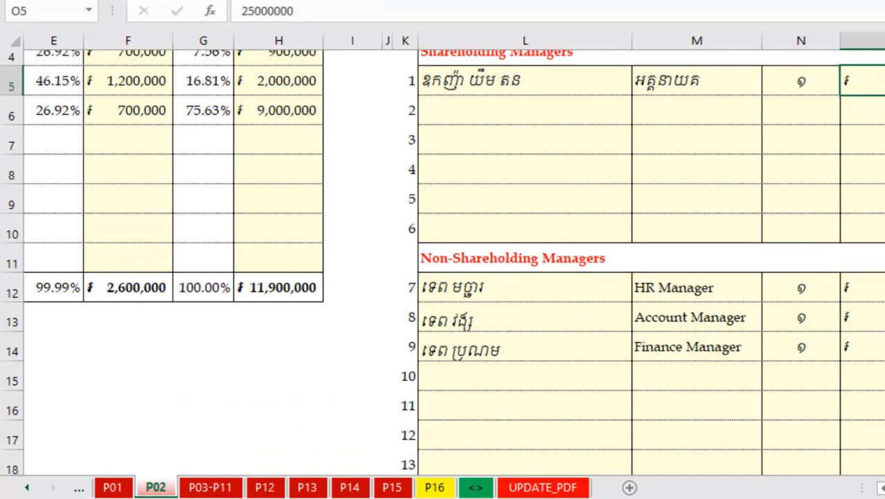
pyautogui.click(728, 237)
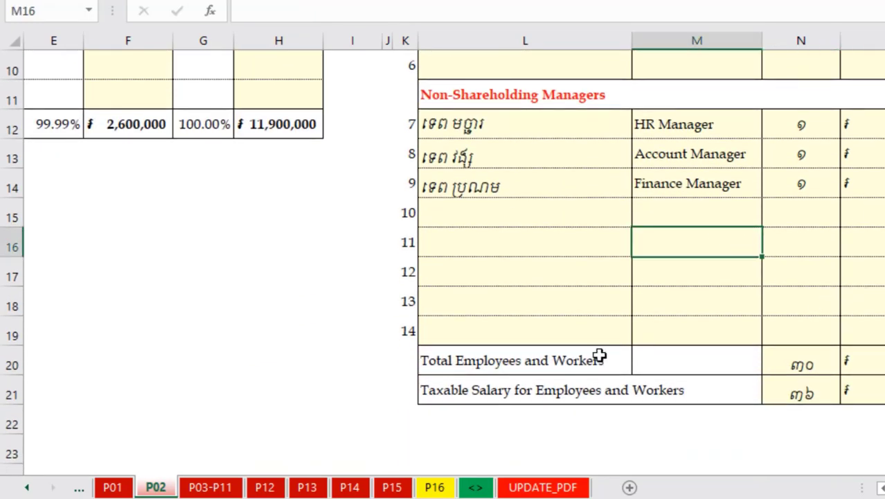
# On P03-P11, set A03 to 2,000,000 for 31-Dec-20 and 10,000,000 for 31-Dec-19
pyautogui.click(223, 487)
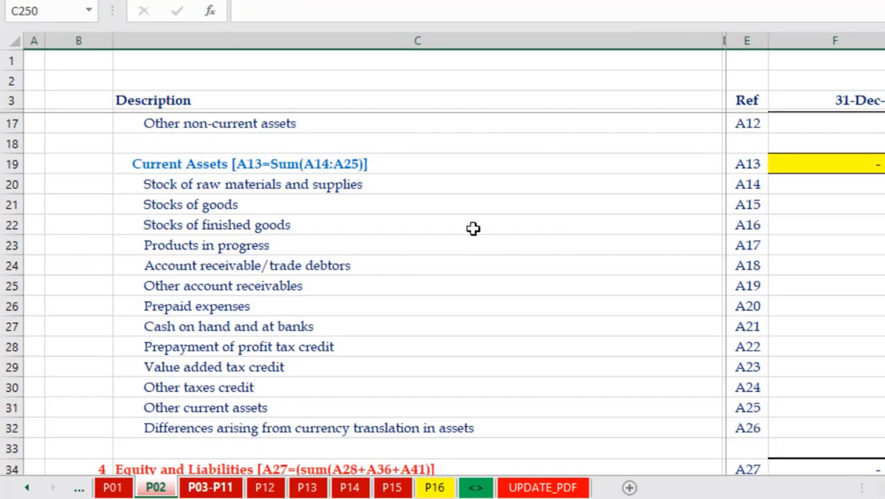
pyautogui.scroll(4, 270, 201)
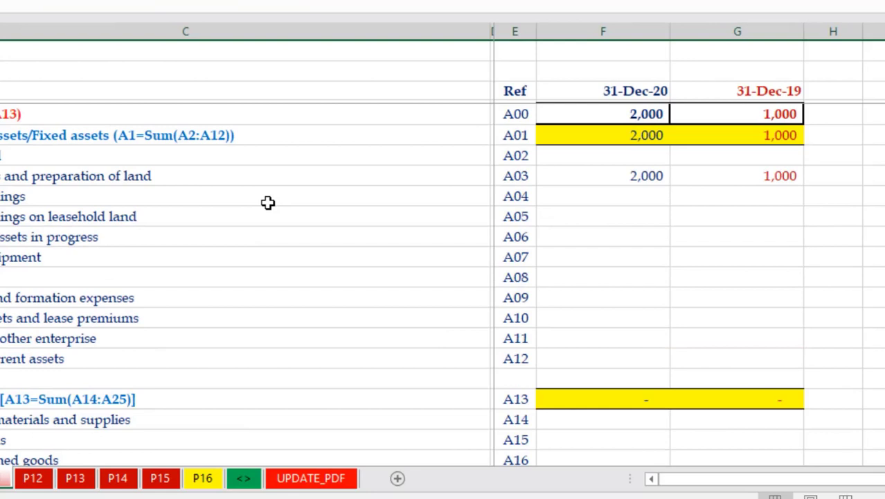
pyautogui.click(614, 222)
pyautogui.click(628, 173)
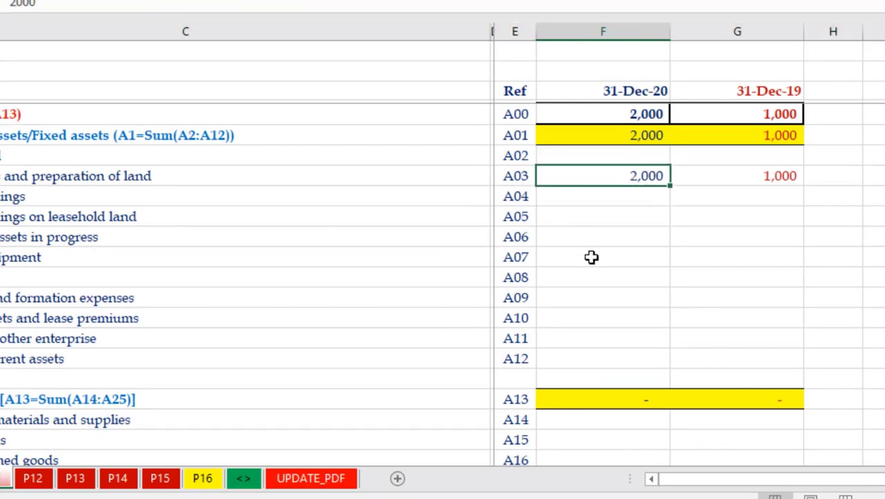
pyautogui.press('F2')
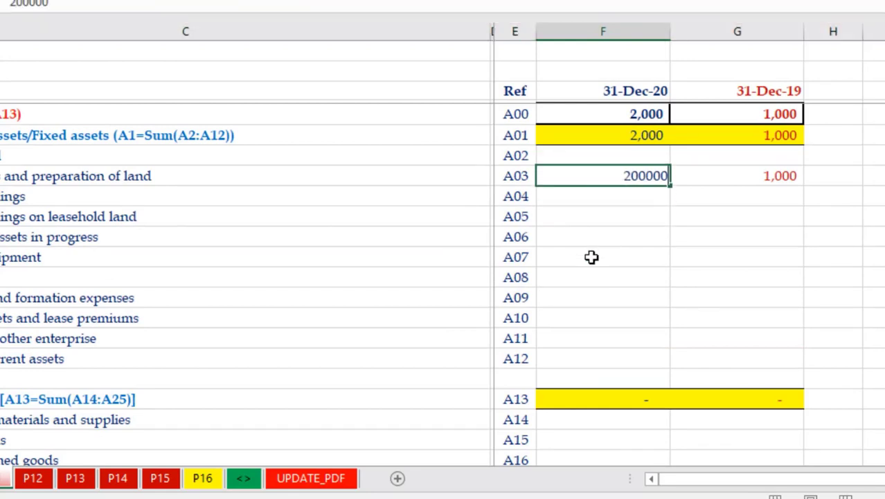
pyautogui.press('Return')
pyautogui.press('Up')
pyautogui.press('F2')
pyautogui.press('Return')
pyautogui.press('Right')
pyautogui.press('Up')
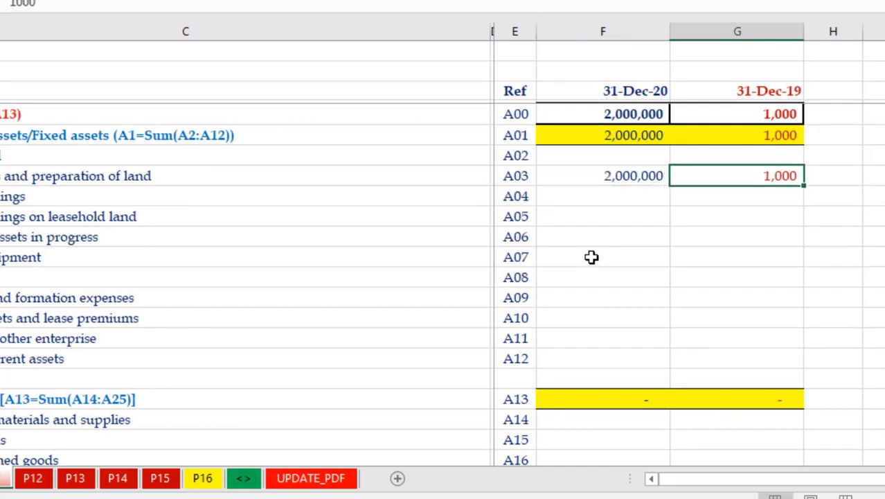
pyautogui.press('F2')
pyautogui.write('0000')
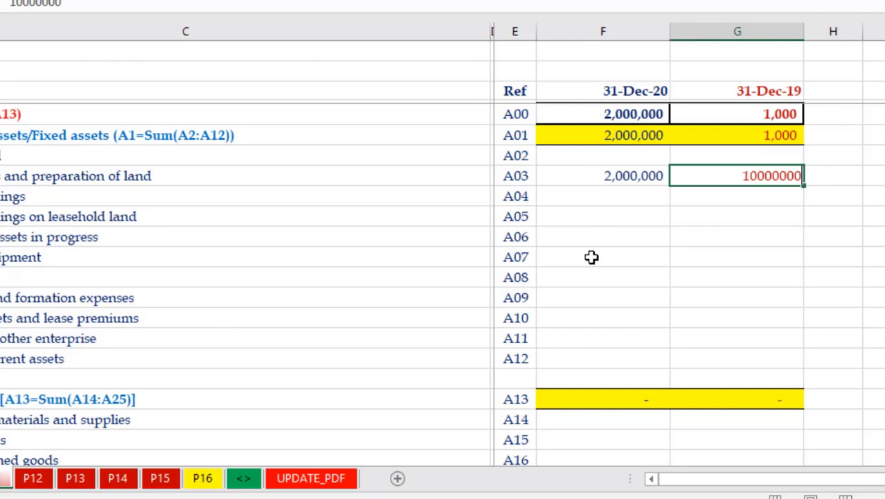
pyautogui.press('Return')
# Set equipment line A07 to 500,000 for 31-Dec-20 and 4,000,000 for 31-Dec-19
pyautogui.press('Left')
pyautogui.press('Down')
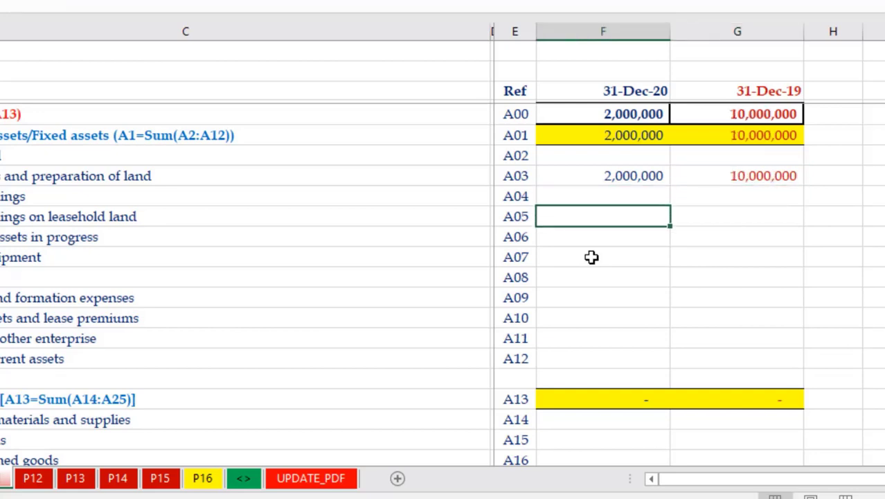
pyautogui.press('Down')
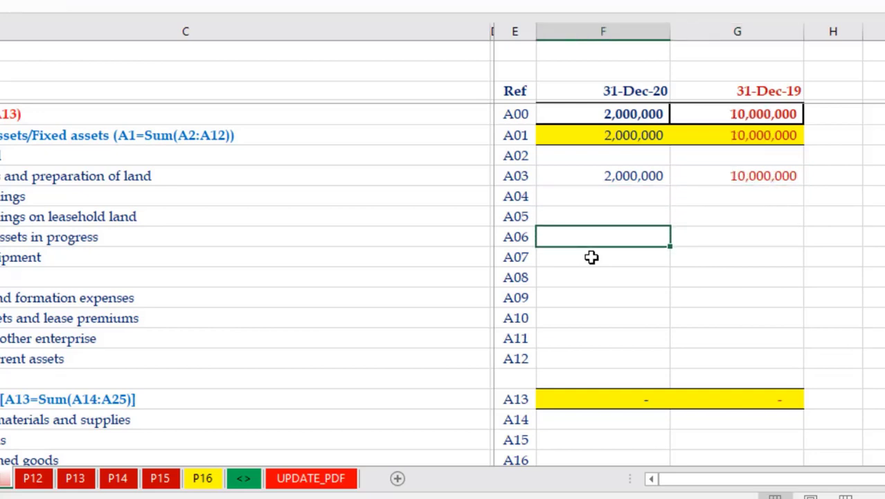
pyautogui.press('Down')
pyautogui.write('5')
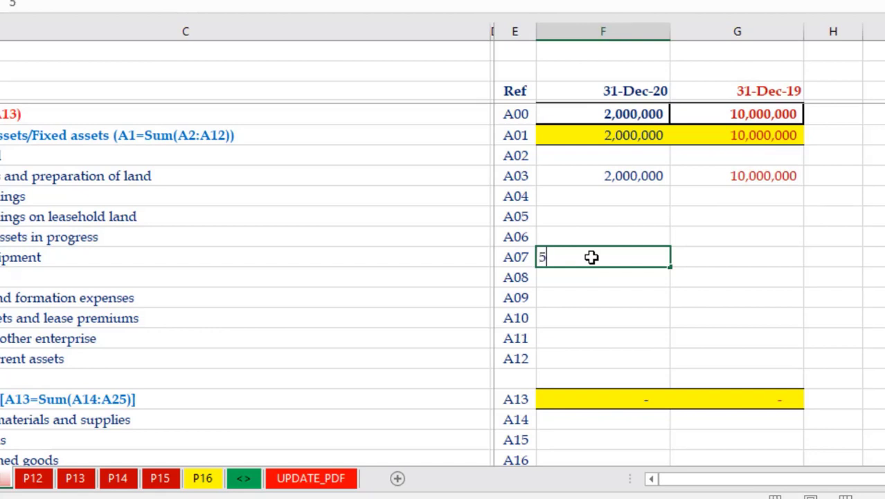
pyautogui.write('00000')
pyautogui.press('Return')
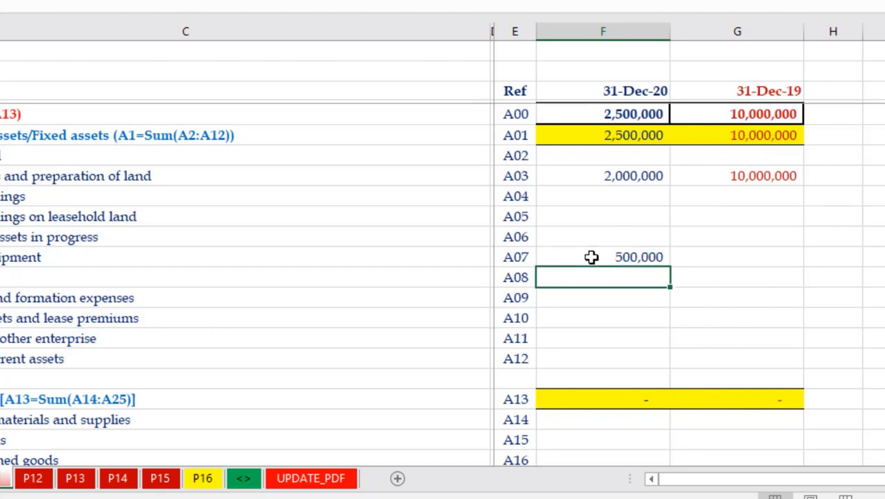
pyautogui.press('Right')
pyautogui.press('Up')
pyautogui.write('40')
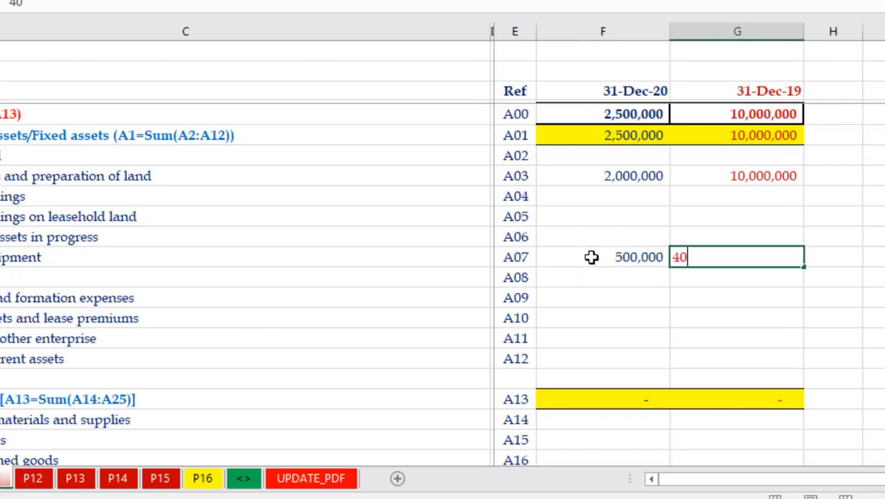
pyautogui.write('00000')
pyautogui.press('Return')
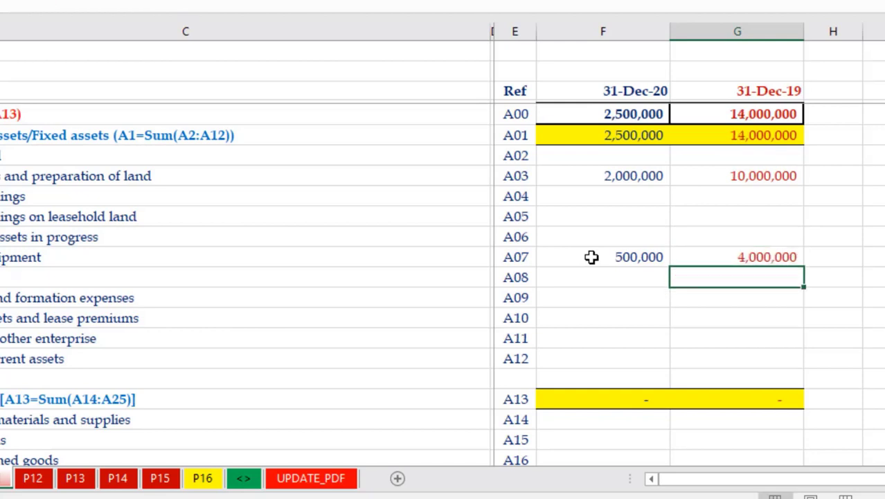
pyautogui.press('Up')
pyautogui.press('Down')
pyautogui.press('Left')
pyautogui.press('Down')
pyautogui.press('Down')
pyautogui.press('Down')
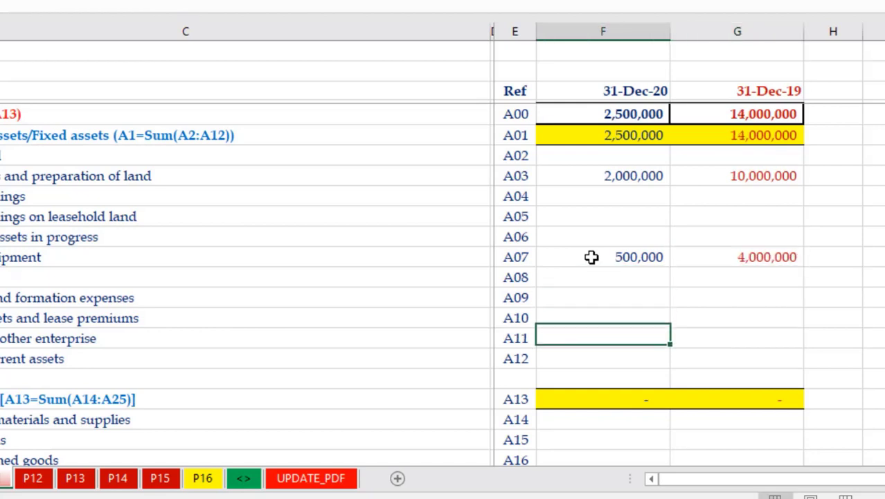
pyautogui.press('Down')
pyautogui.press('Down')
pyautogui.press('Down')
pyautogui.press('Down')
pyautogui.press('Down')
pyautogui.press('Down')
pyautogui.press('Down')
pyautogui.press('Down')
pyautogui.press('Down')
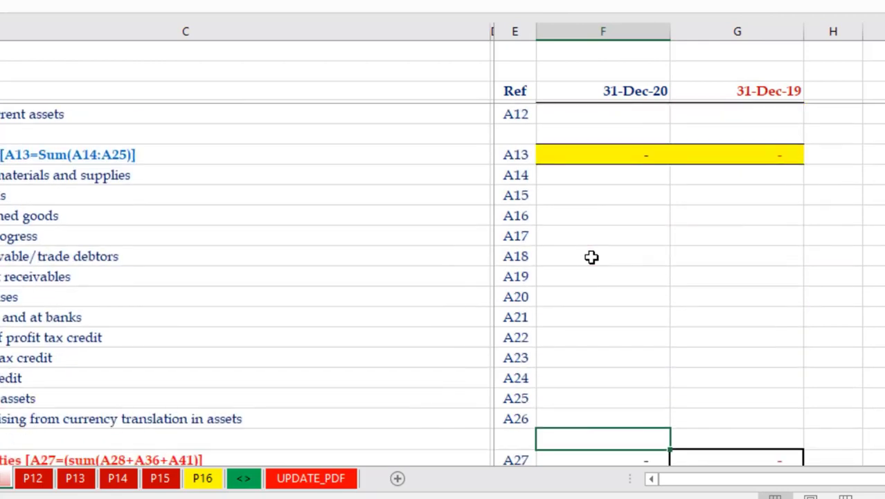
pyautogui.press('Down')
pyautogui.press('Down')
pyautogui.press('Down')
# Enter 30,000,000 as the 31-Dec-20 A29 capital in F29, correcting an over-long entry
pyautogui.press('Up')
pyautogui.press('Up')
pyautogui.press('Up')
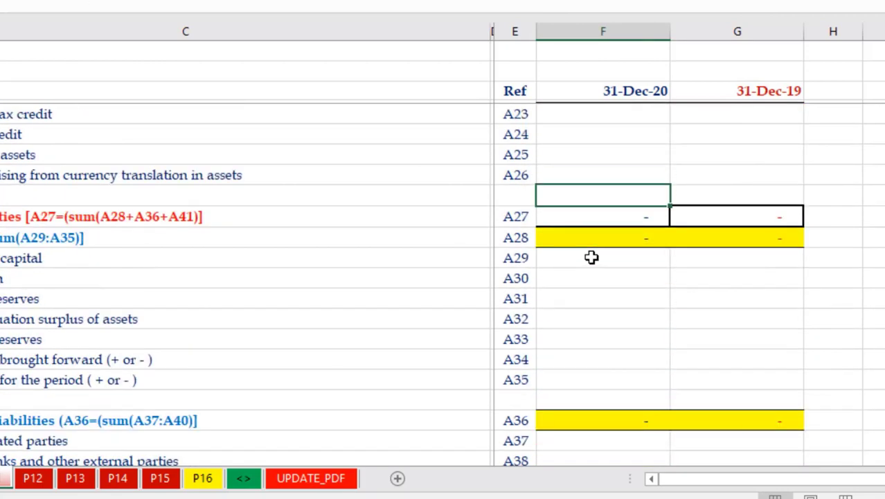
pyautogui.press('Down')
pyautogui.press('Down')
pyautogui.press('Down')
pyautogui.press('Down')
pyautogui.press('Up')
pyautogui.press('Down')
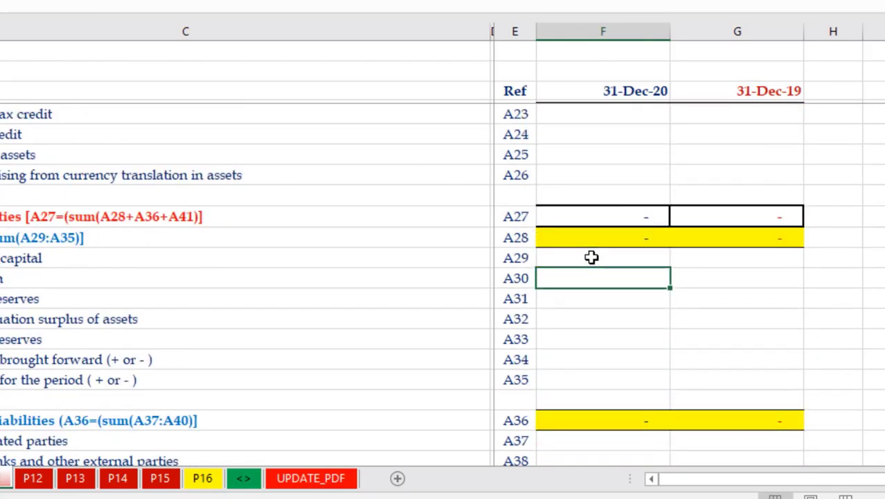
pyautogui.press('Up')
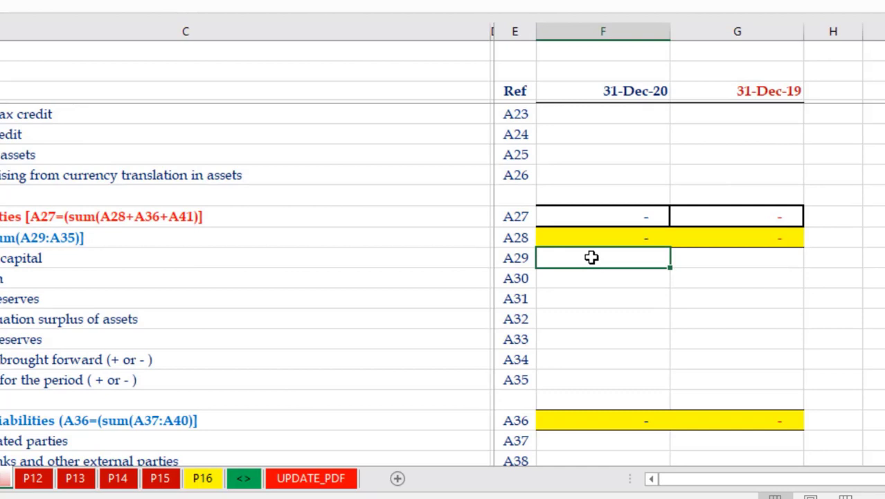
pyautogui.write('300000000')
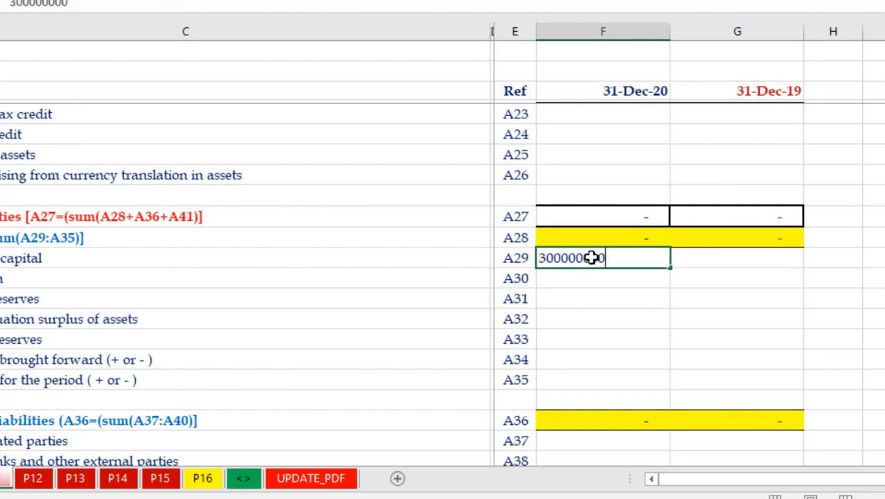
pyautogui.press('Return')
pyautogui.press('Up')
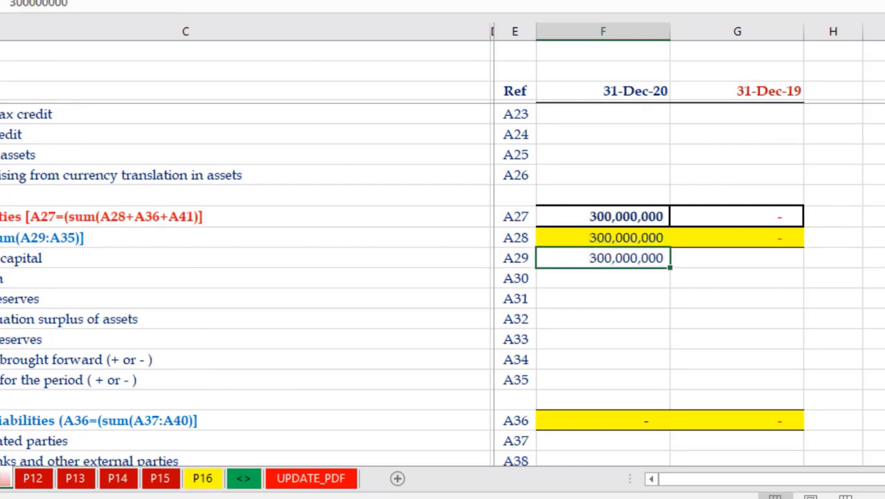
pyautogui.press('F2')
pyautogui.press('Return')
# Paste 30,000,000 into G29 as the 31-Dec-19 capital
pyautogui.press('Right')
pyautogui.press('Up')
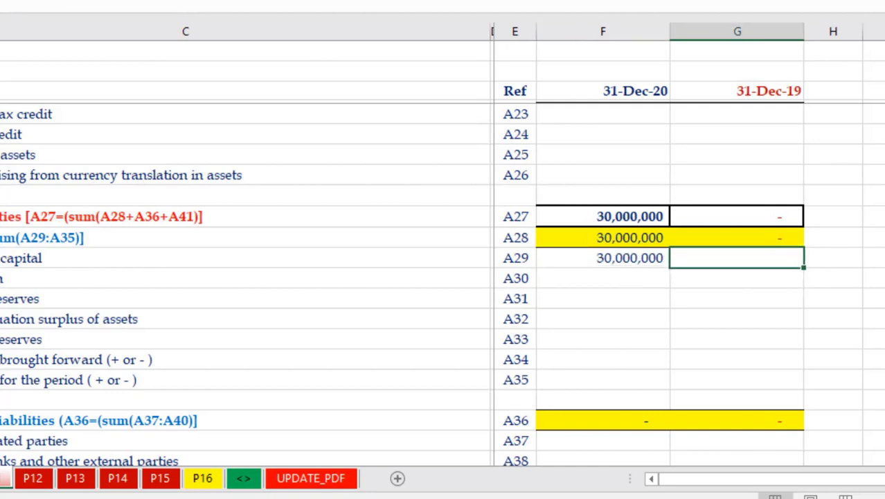
pyautogui.write('30,000,000')
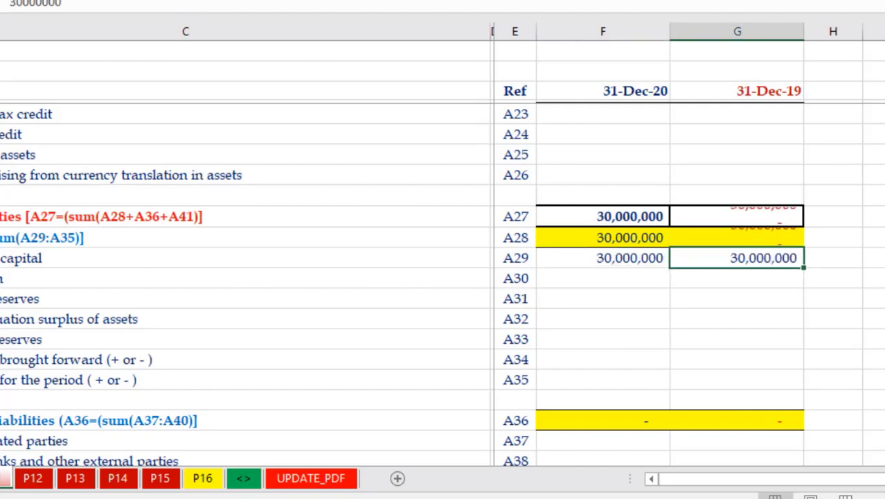
pyautogui.press('Down')
pyautogui.press('Down')
pyautogui.press('Down')
pyautogui.press('Left')
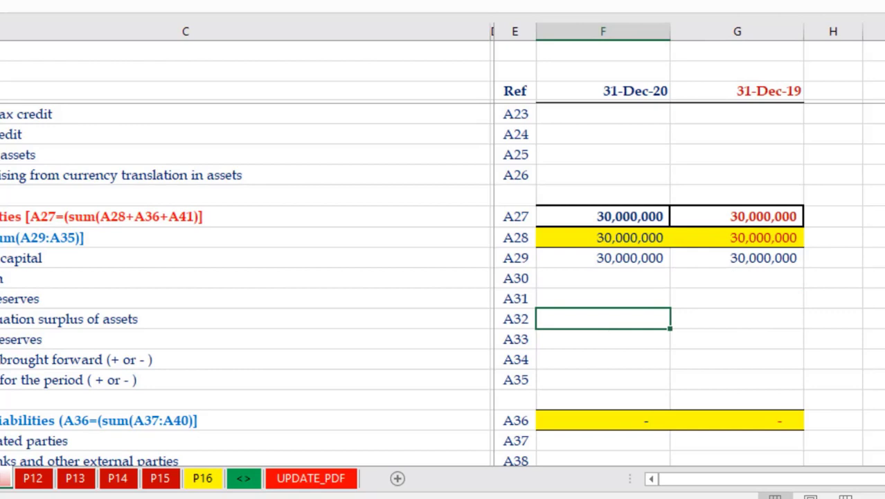
# Inspect both years' balance check results and the total assets and total equity formulas
pyautogui.scroll(-3, 720, 287)
pyautogui.scroll(-2, 678, 275)
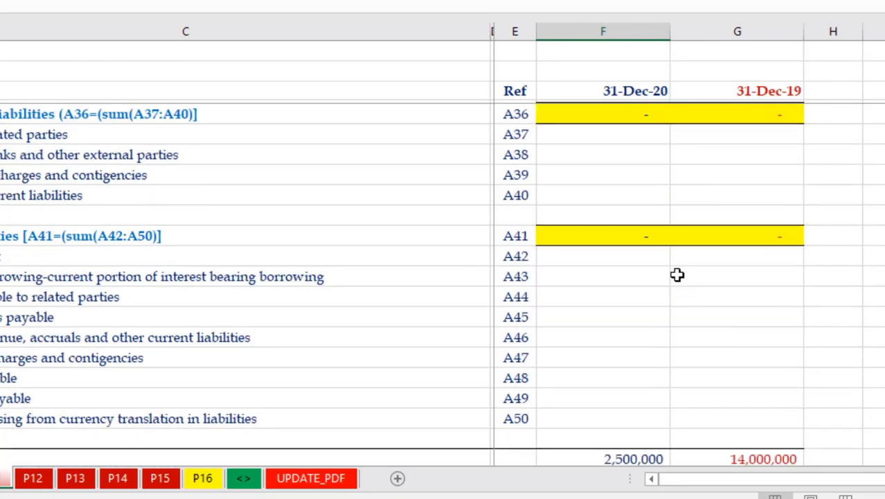
pyautogui.scroll(-4, 676, 275)
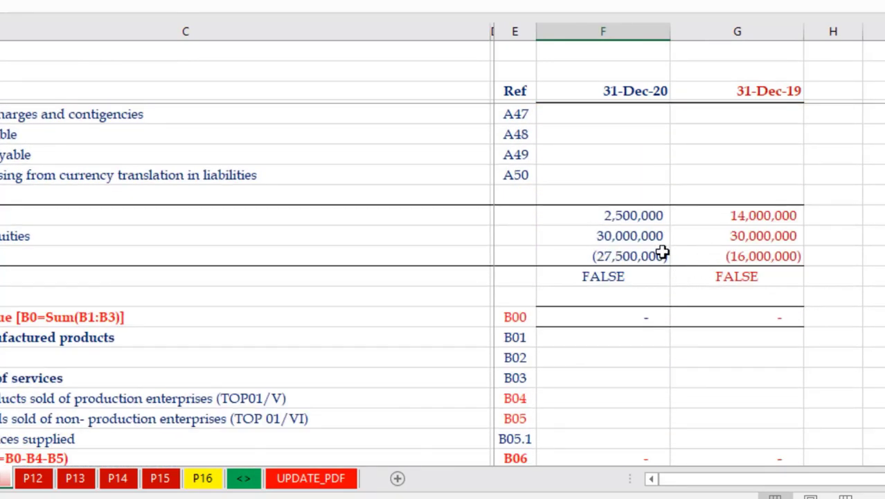
pyautogui.click(611, 277)
pyautogui.click(727, 278)
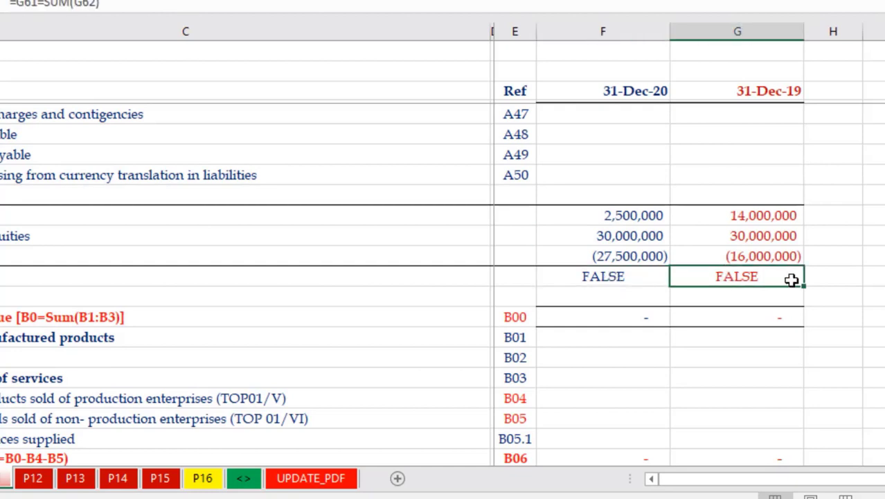
pyautogui.click(628, 223)
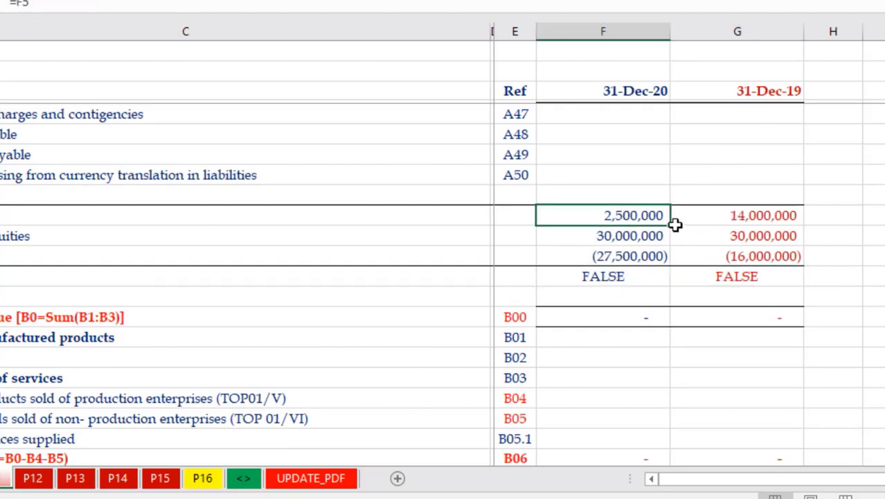
pyautogui.click(769, 228)
# Enter 50,000 in the 31-Dec-20 cell of row A25
pyautogui.scroll(1, 693, 291)
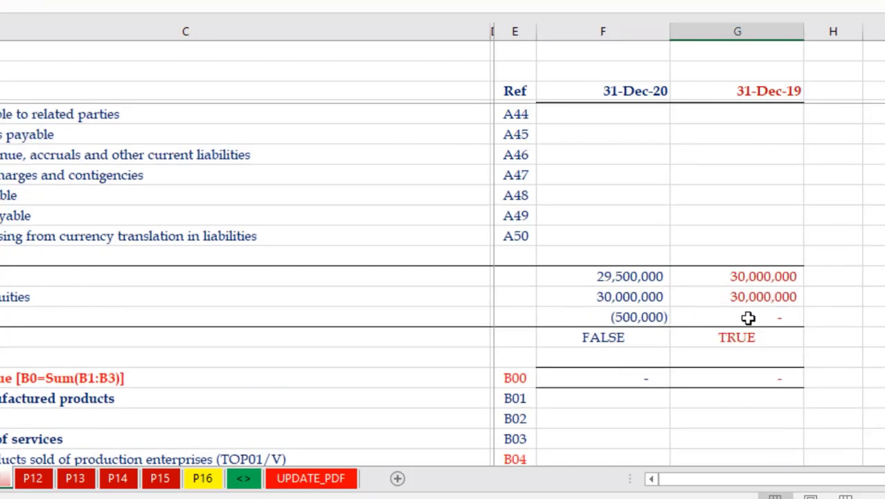
pyautogui.scroll(4, 644, 318)
pyautogui.scroll(5, 643, 318)
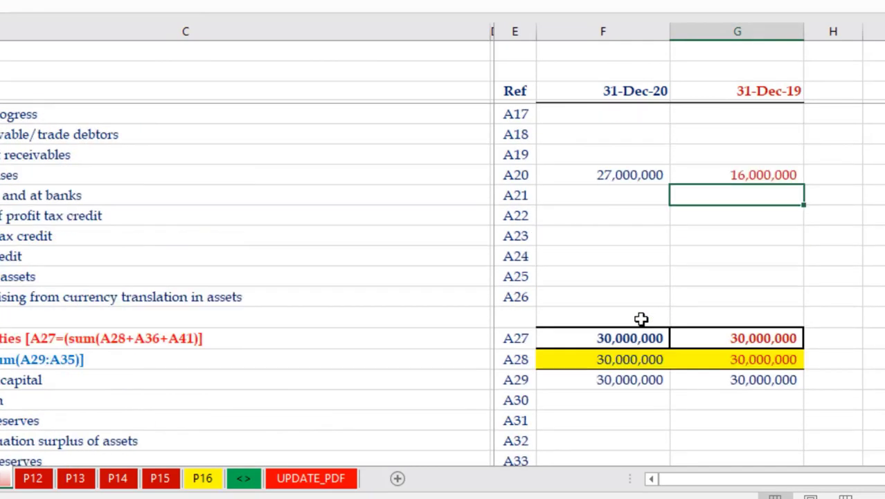
pyautogui.scroll(3, 630, 308)
pyautogui.click(620, 295)
pyautogui.scroll(-2, 618, 319)
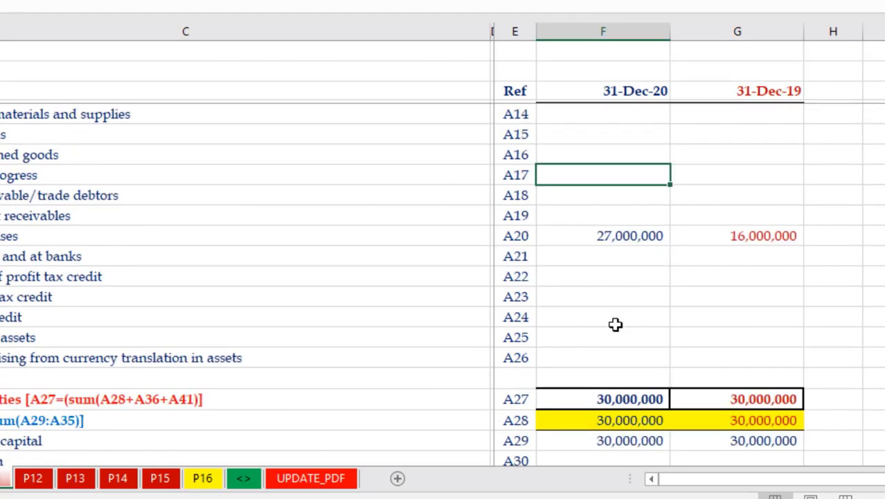
pyautogui.click(616, 323)
pyautogui.click(600, 356)
pyautogui.click(601, 320)
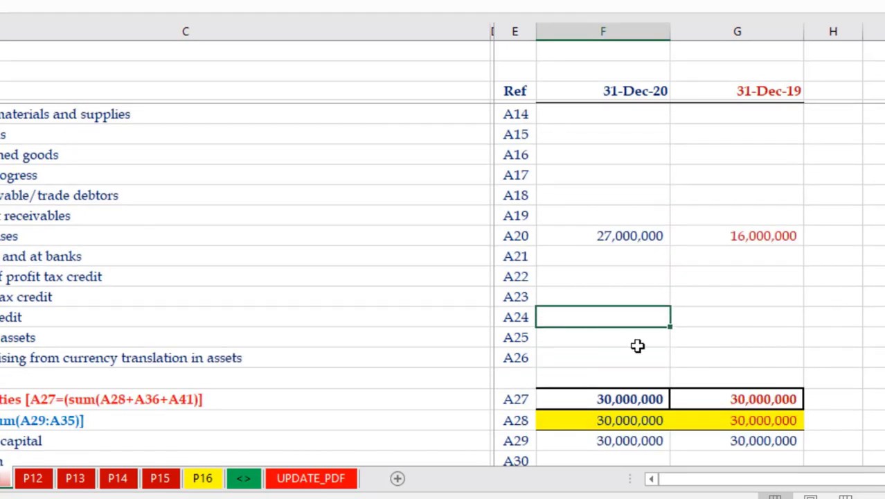
pyautogui.press('Down')
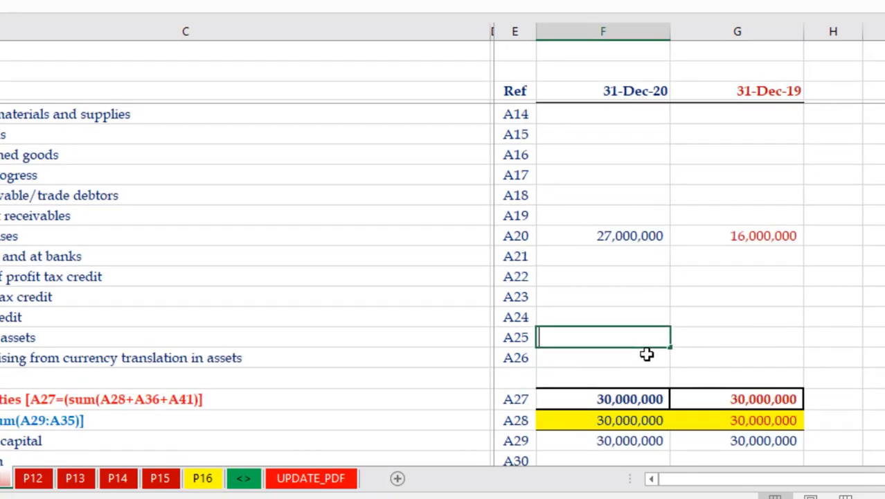
pyautogui.write('5000')
pyautogui.press('Return')
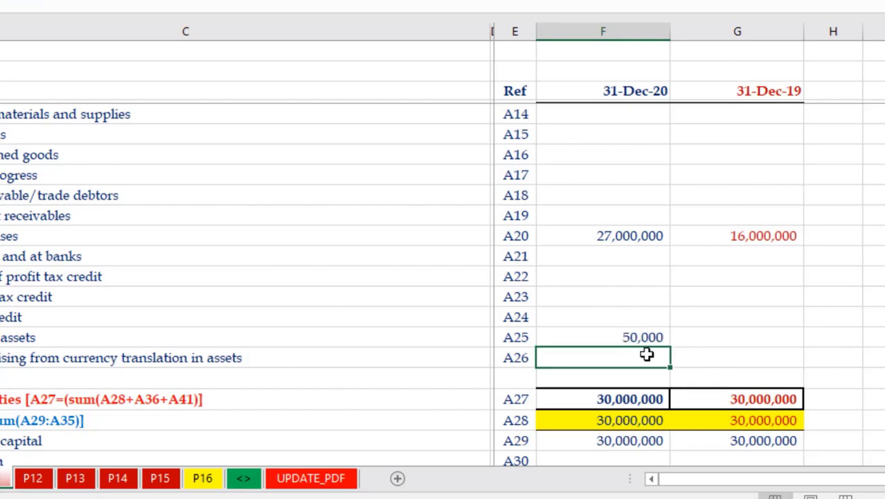
pyautogui.press('Up')
# Clear the 50,000 and enter 500,000 in the row A25 cell instead
pyautogui.scroll(-4, 656, 327)
pyautogui.scroll(-5, 652, 316)
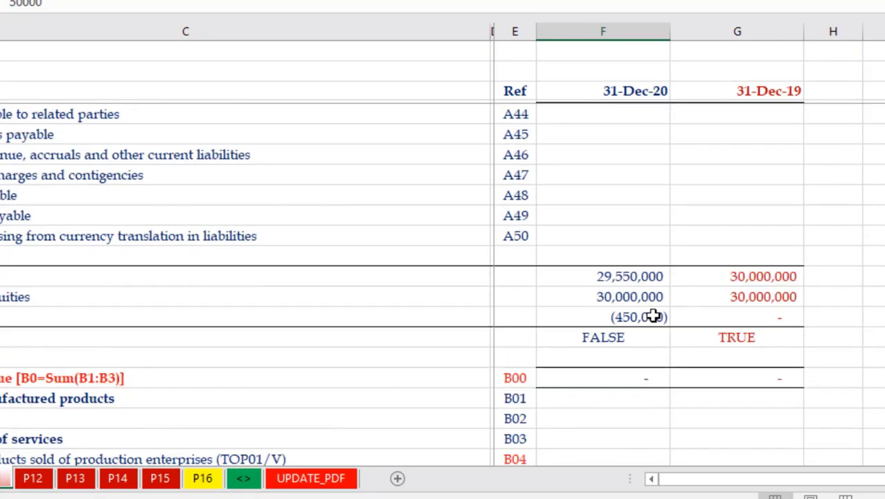
pyautogui.scroll(5, 654, 316)
pyautogui.scroll(5, 651, 316)
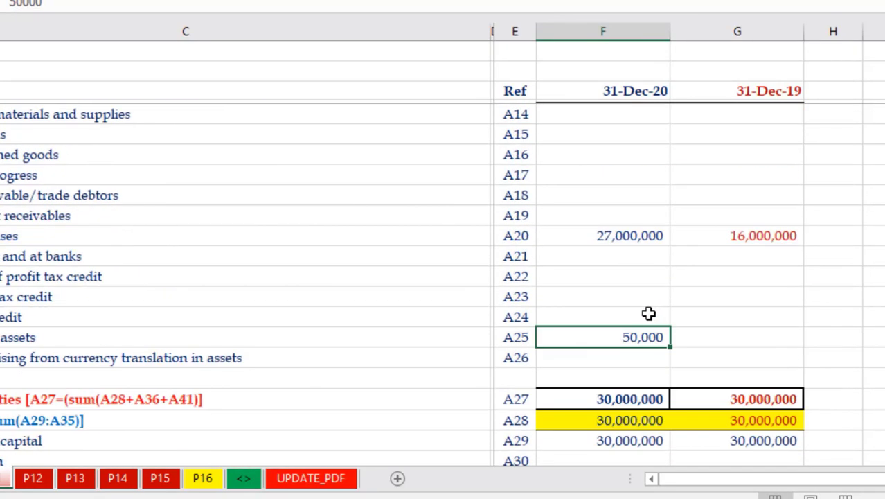
pyautogui.scroll(-4, 648, 313)
pyautogui.scroll(1, 648, 314)
pyautogui.scroll(2, 647, 313)
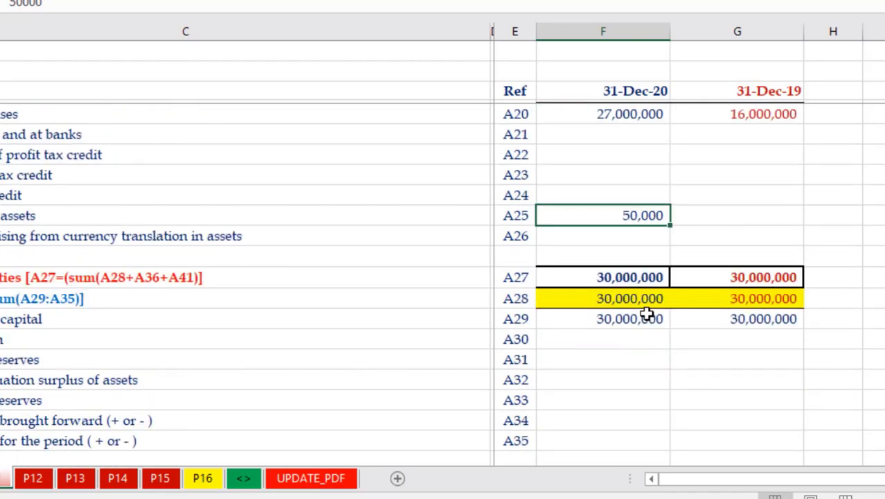
pyautogui.press('F2')
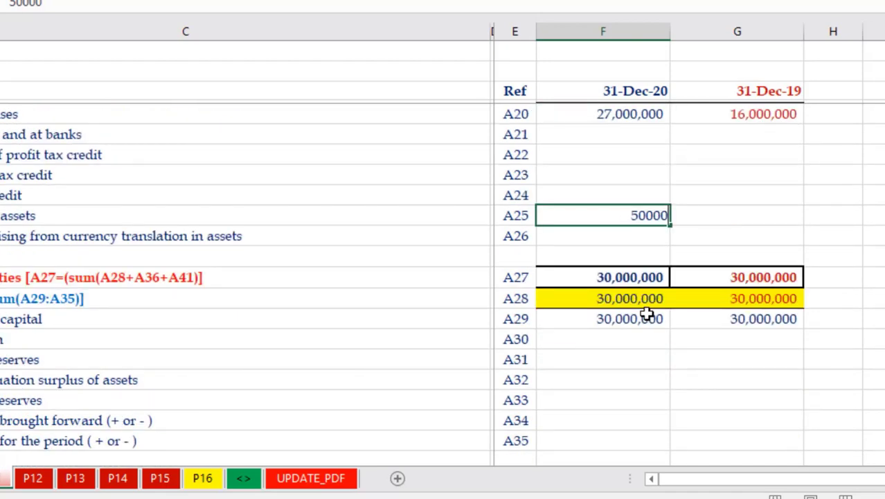
pyautogui.press('Escape')
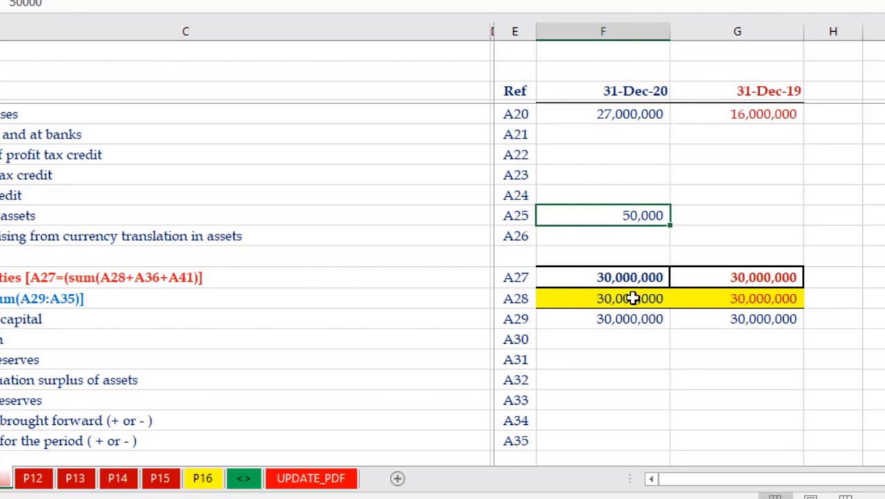
pyautogui.press('Delete')
pyautogui.scroll(-4, 629, 284)
pyautogui.scroll(-2, 629, 282)
pyautogui.scroll(-2, 629, 282)
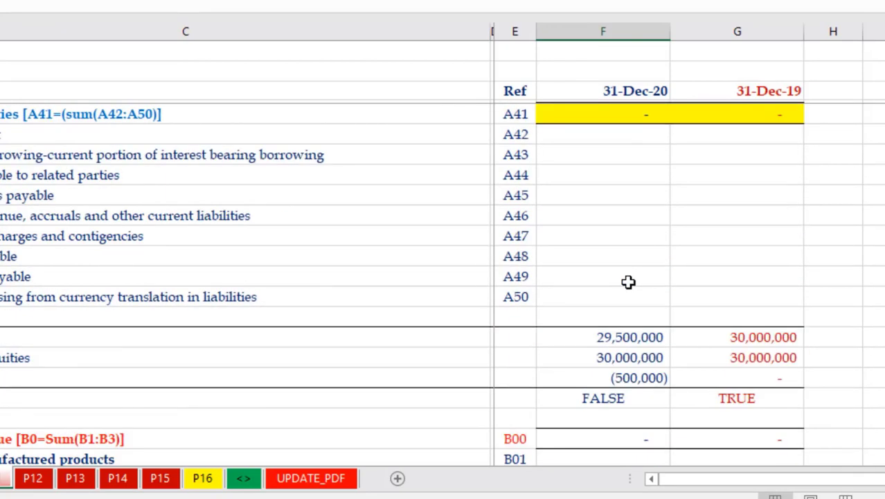
pyautogui.scroll(4, 628, 282)
pyautogui.scroll(3, 627, 282)
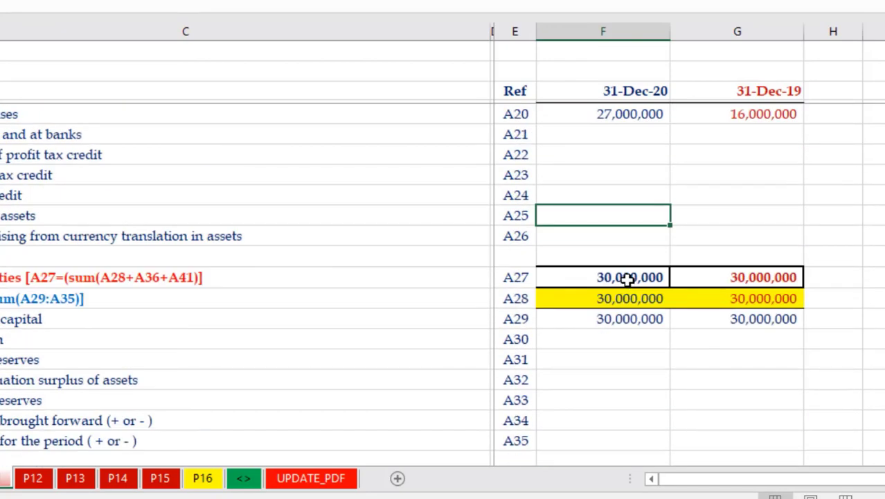
pyautogui.write('500000')
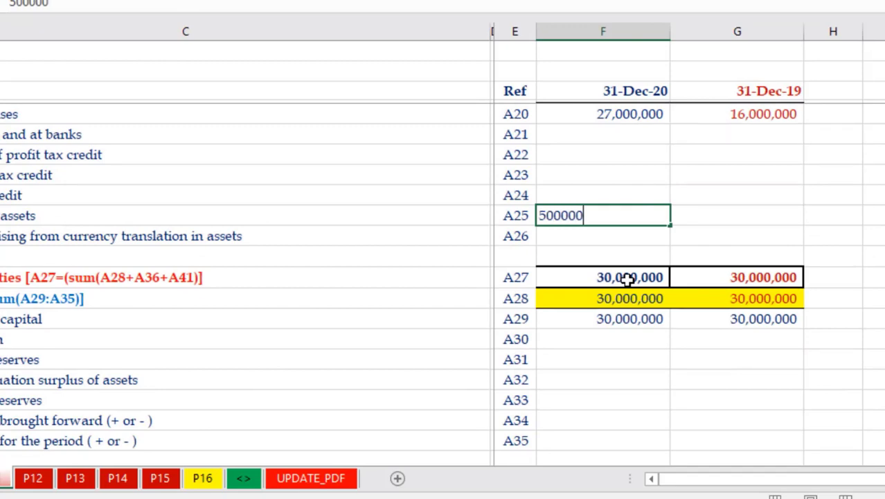
pyautogui.press('Return')
pyautogui.press('Up')
# Confirm both balance checks read TRUE and review the totals rows
pyautogui.scroll(-4, 623, 288)
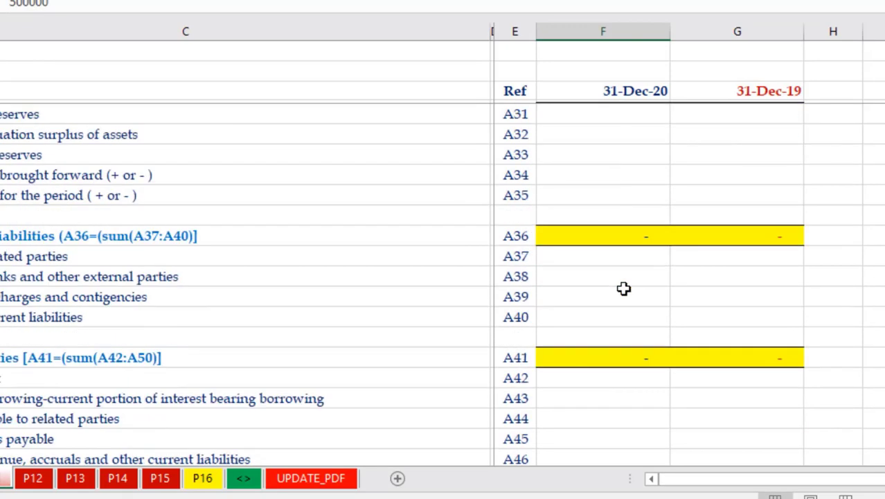
pyautogui.scroll(-6, 623, 288)
pyautogui.moveTo(614, 277); pyautogui.dragTo(746, 277)
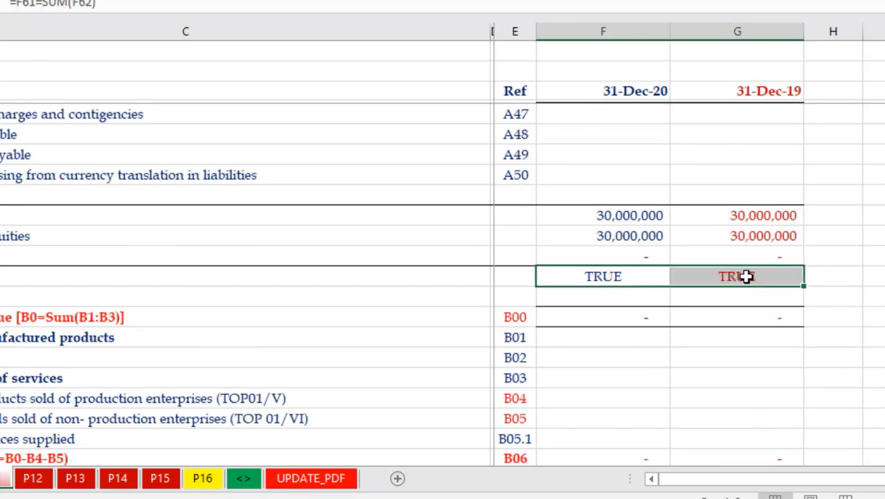
pyautogui.moveTo(13, 215)
pyautogui.mouseDown()
pyautogui.moveTo(740, 266)
pyautogui.moveTo(743, 258)
pyautogui.mouseUp()
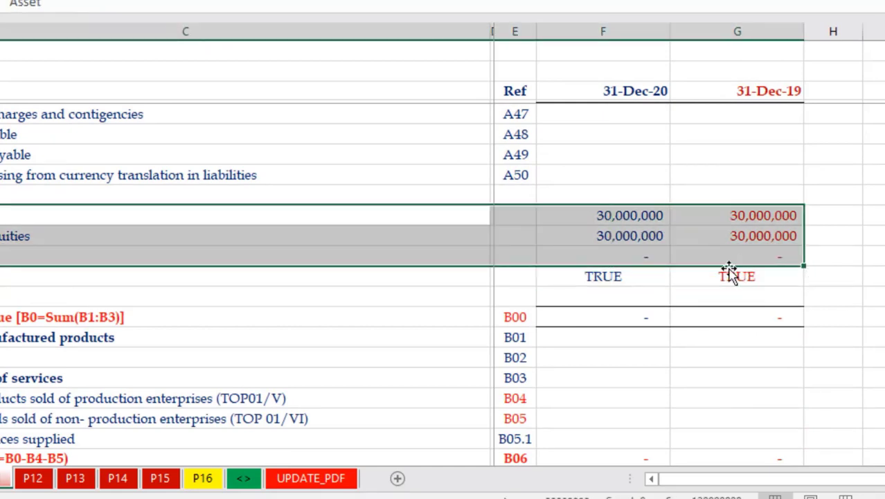
pyautogui.click(493, 317)
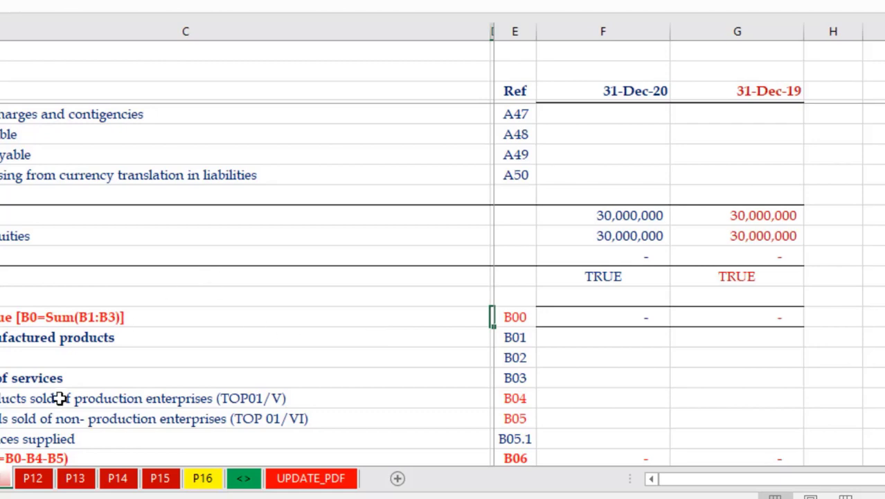
pyautogui.scroll(-3, 582, 260)
pyautogui.scroll(-2, 571, 270)
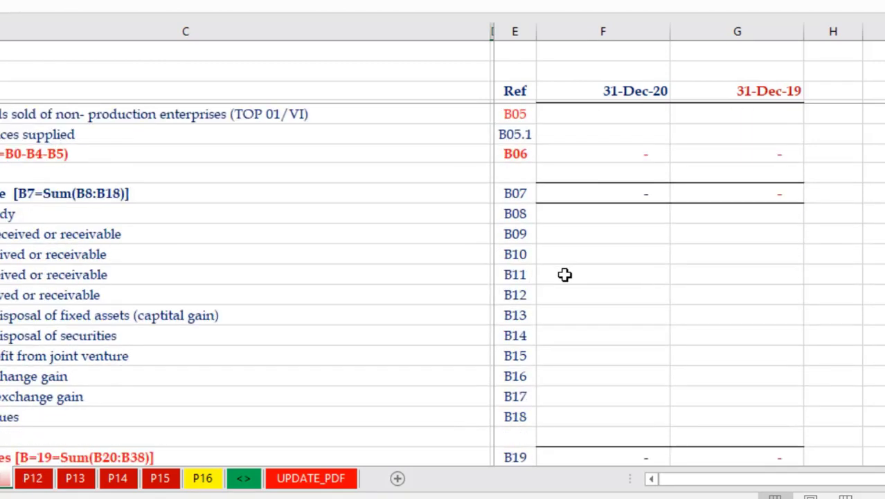
pyautogui.scroll(-5, 565, 275)
pyautogui.scroll(-2, 559, 281)
pyautogui.scroll(-1, 559, 281)
pyautogui.scroll(-8, 557, 281)
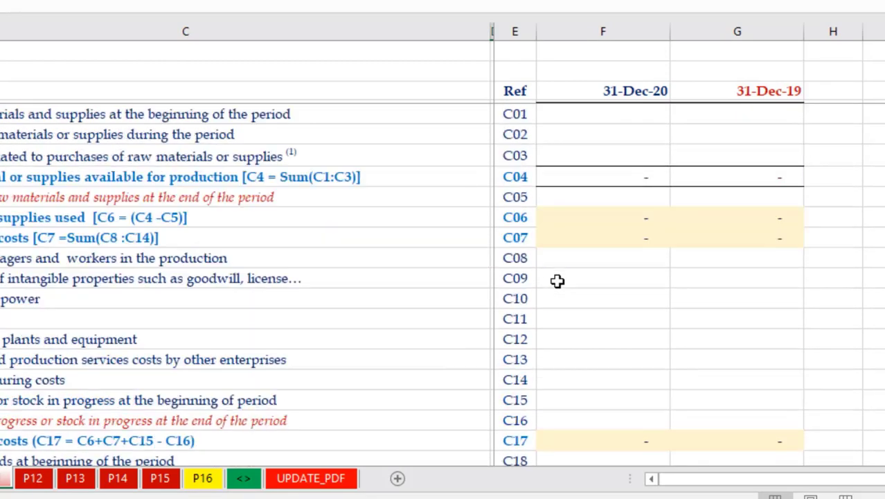
pyautogui.scroll(-3, 557, 281)
pyautogui.scroll(-4, 558, 281)
pyautogui.scroll(-3, 557, 281)
pyautogui.scroll(-4, 557, 281)
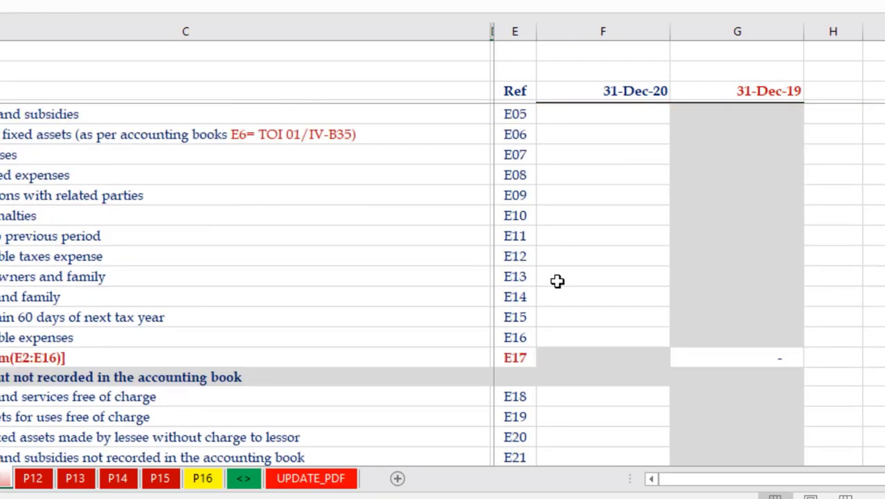
pyautogui.scroll(-2, 557, 280)
pyautogui.scroll(-3, 558, 280)
pyautogui.scroll(-1, 557, 280)
pyautogui.scroll(-3, 557, 280)
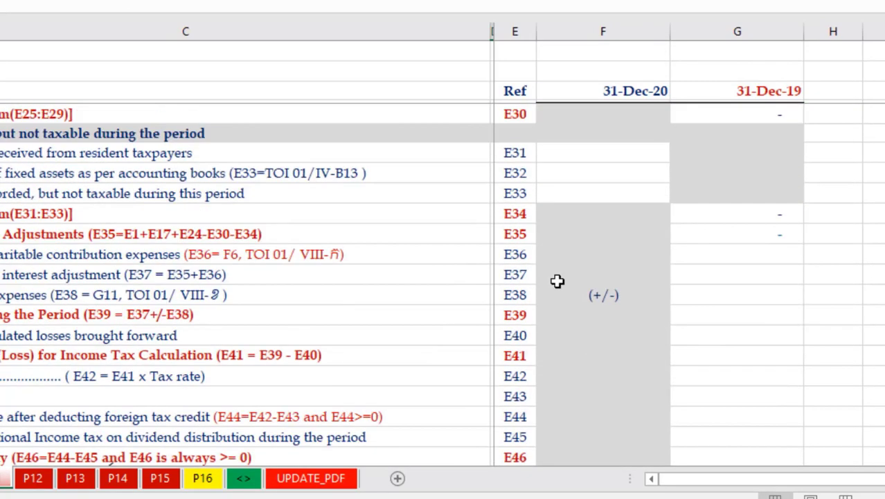
pyautogui.scroll(-3, 557, 280)
pyautogui.scroll(-3, 558, 281)
pyautogui.scroll(-1, 557, 280)
pyautogui.scroll(-3, 717, 243)
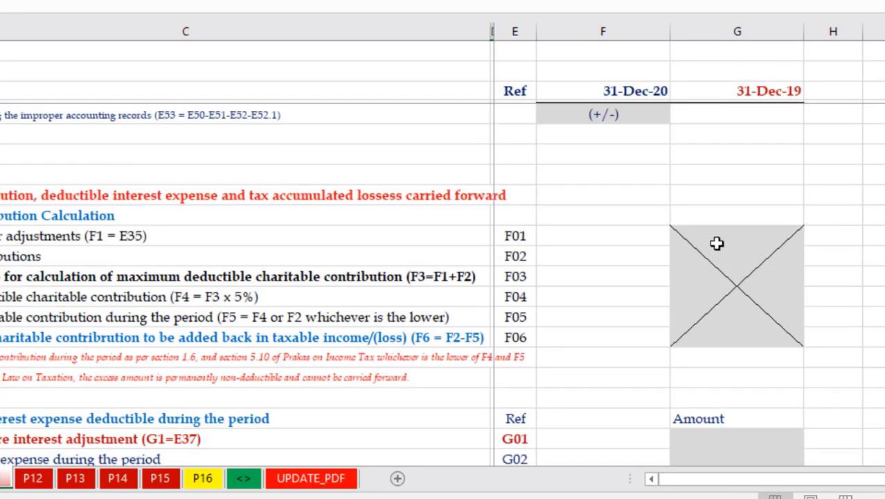
pyautogui.scroll(-2, 706, 246)
pyautogui.scroll(-3, 695, 248)
pyautogui.scroll(-2, 695, 247)
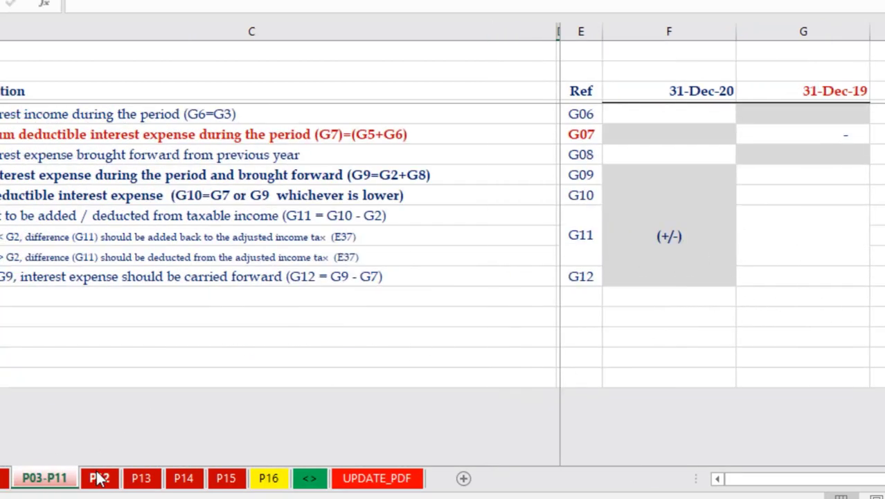
# Select the loss table cells B5:F10 on sheet P12
pyautogui.click(101, 483)
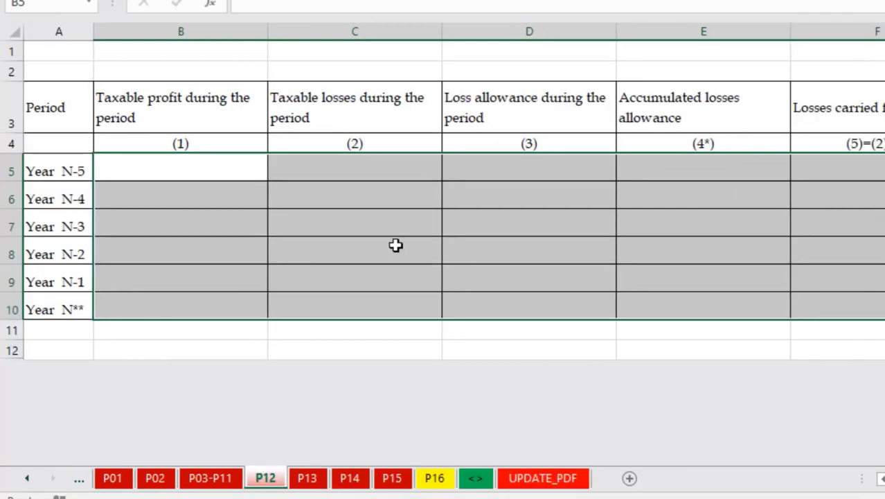
pyautogui.click(395, 244)
pyautogui.click(156, 173)
pyautogui.moveTo(165, 208)
pyautogui.mouseDown()
pyautogui.moveTo(343, 285)
pyautogui.moveTo(629, 290)
pyautogui.moveTo(851, 315)
pyautogui.mouseUp()
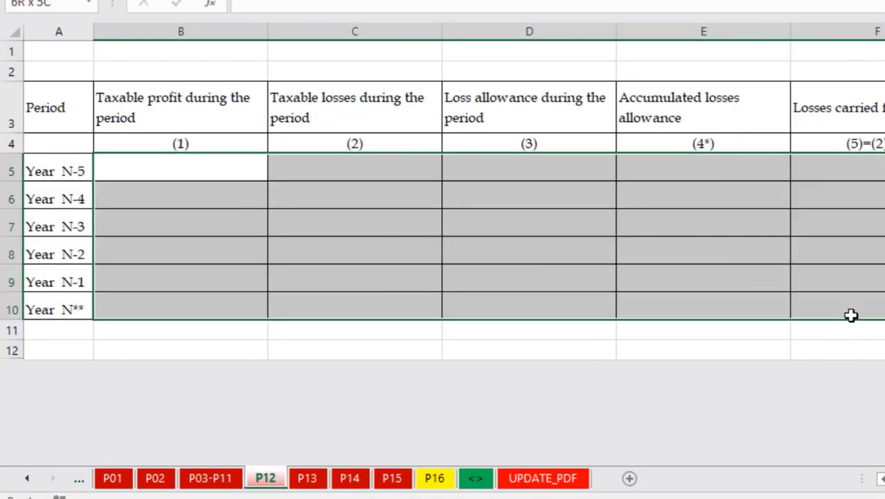
# On sheet P13, select the B6:B10 asset numbers and clear the row 6 amounts
pyautogui.click(308, 479)
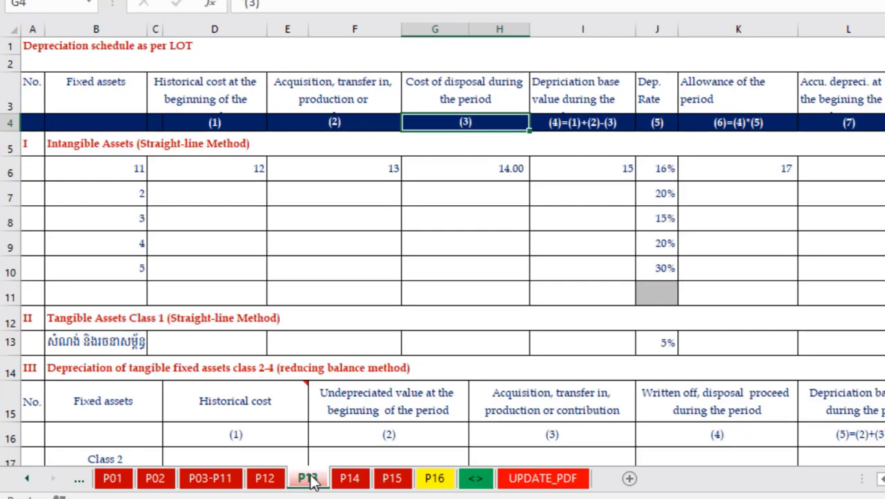
pyautogui.click(231, 218)
pyautogui.moveTo(112, 168); pyautogui.dragTo(125, 266)
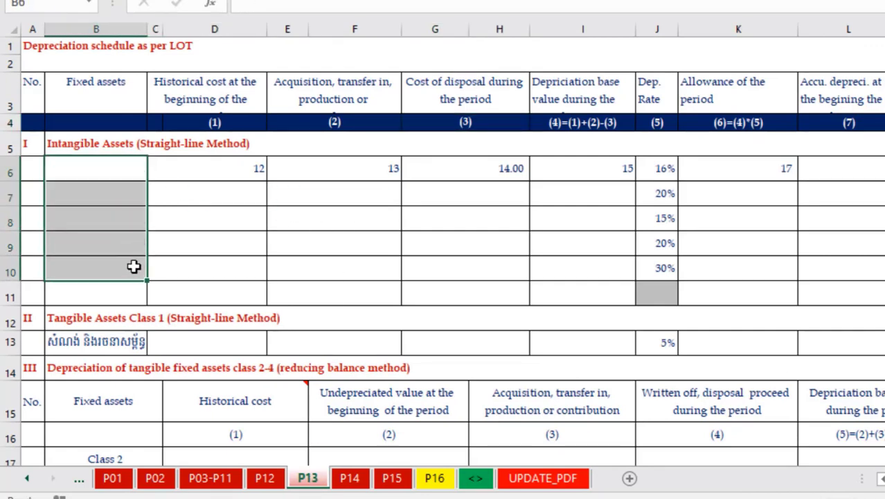
pyautogui.click(133, 264)
pyautogui.click(115, 175)
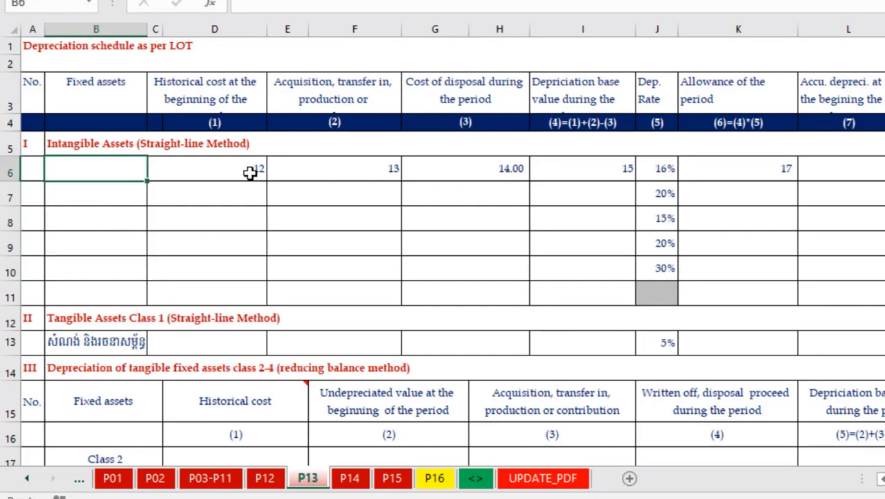
pyautogui.moveTo(250, 173); pyautogui.dragTo(539, 177)
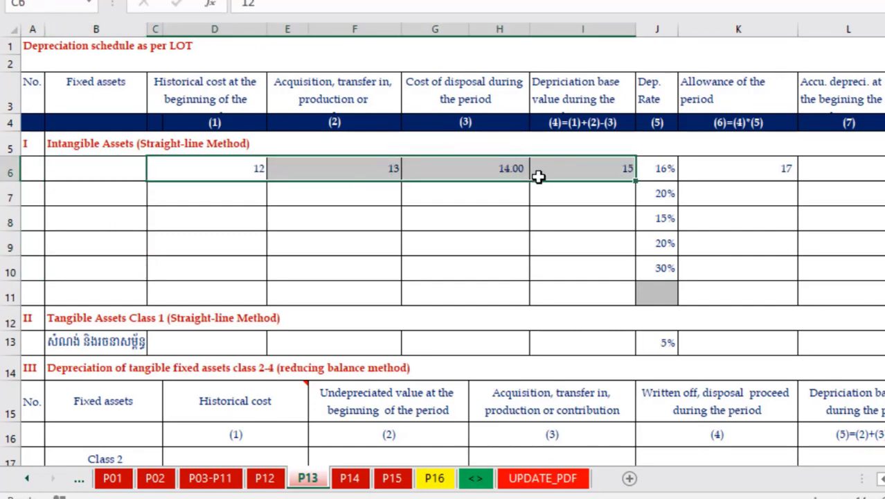
pyautogui.press('Delete')
# Step through the K6 allowance and L6 depreciation values, then review the class 2 to 4 table
pyautogui.press('Right')
pyautogui.press('Right')
pyautogui.press('Right')
pyautogui.press('Right')
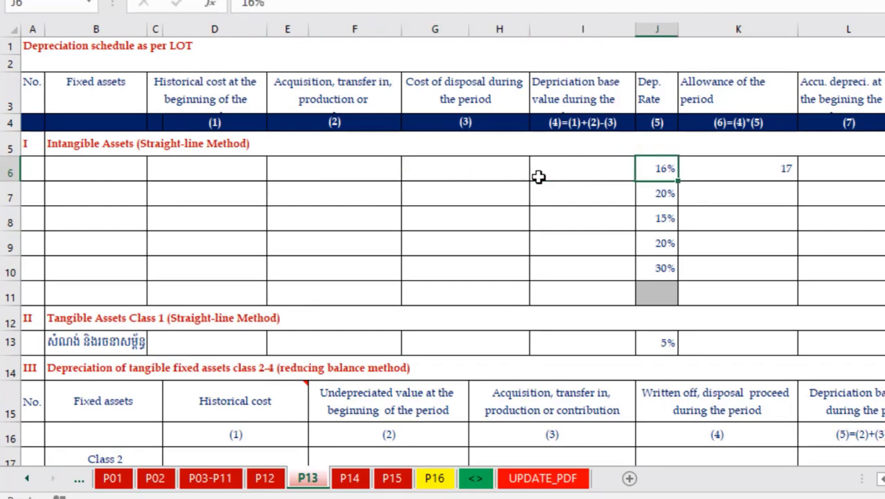
pyautogui.press('Right')
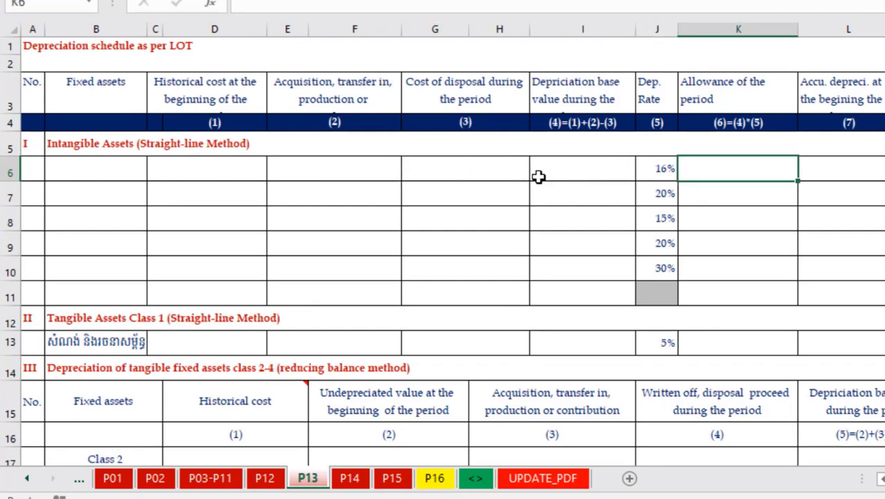
pyautogui.press('Right')
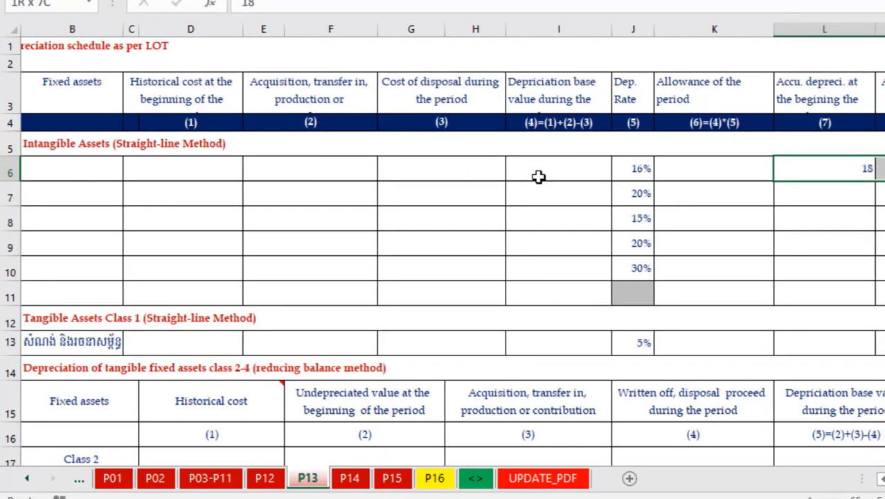
pyautogui.press('Down')
pyautogui.press('Left')
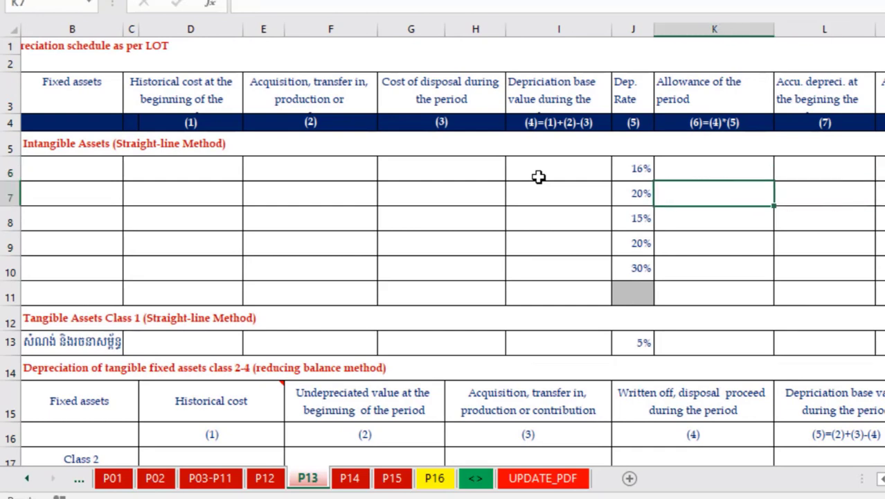
pyautogui.scroll(-3, 445, 283)
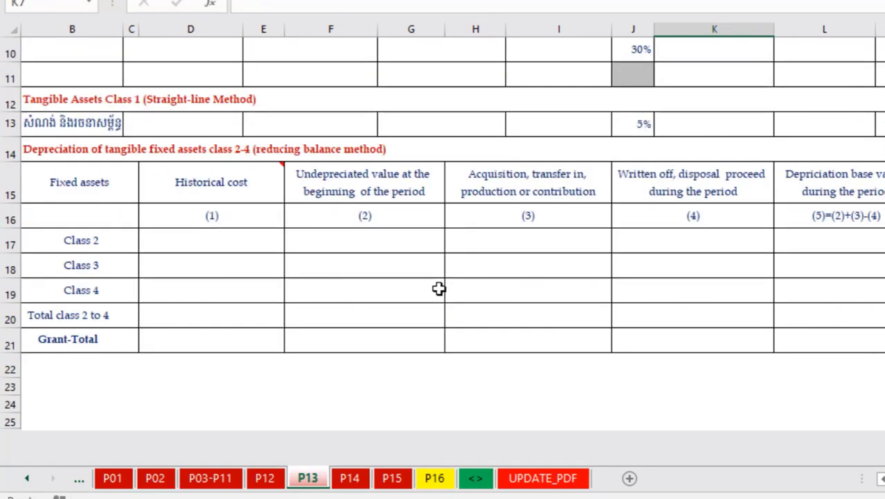
pyautogui.click(558, 275)
pyautogui.scroll(-3, 332, 284)
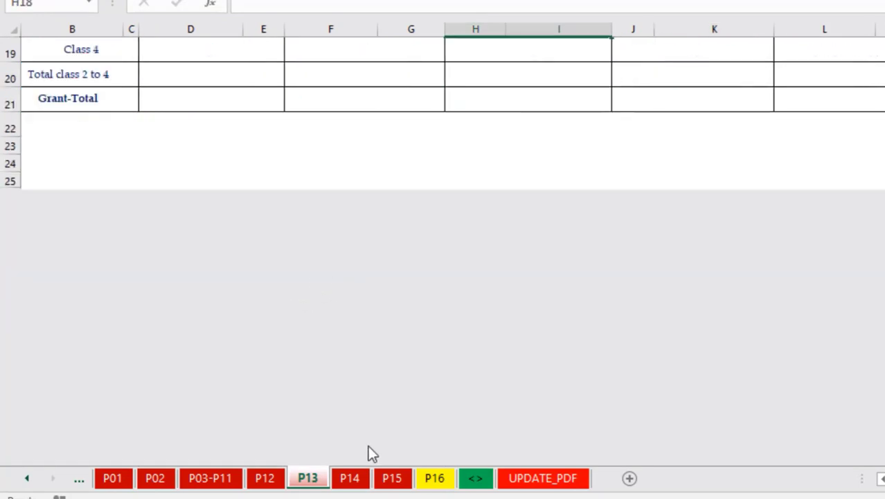
pyautogui.scroll(4, 379, 405)
pyautogui.scroll(2, 379, 405)
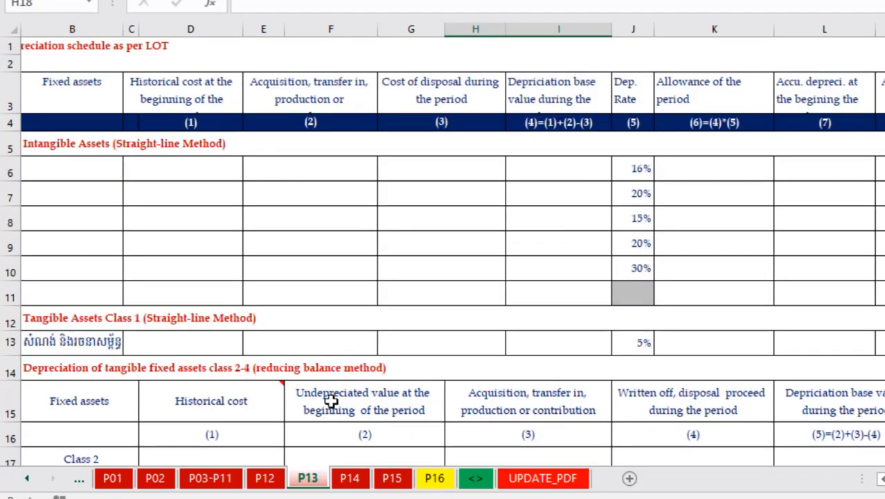
# Check the Special Depreciation per LOT table on sheet P14
pyautogui.click(351, 479)
pyautogui.scroll(6, 438, 166)
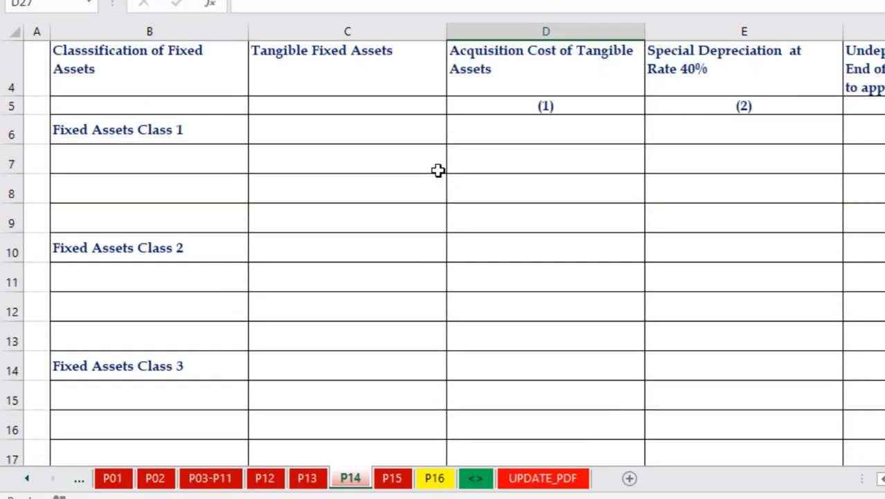
pyautogui.scroll(1, 439, 172)
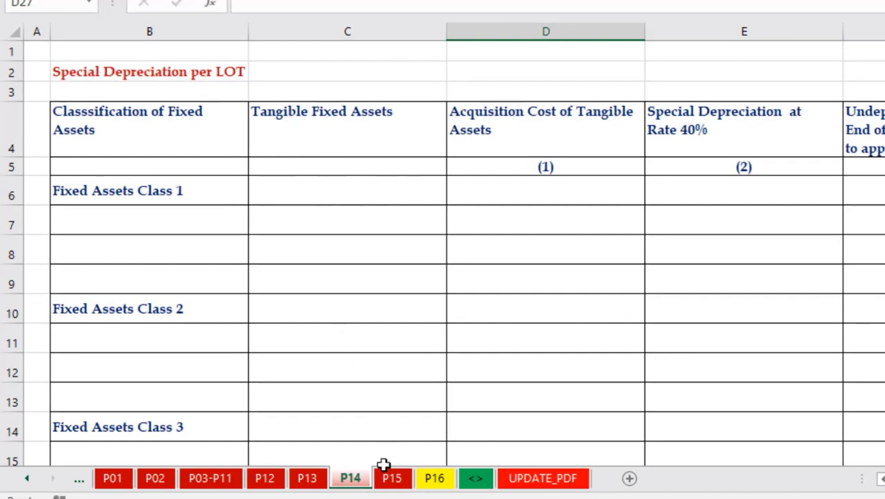
pyautogui.click(63, 67)
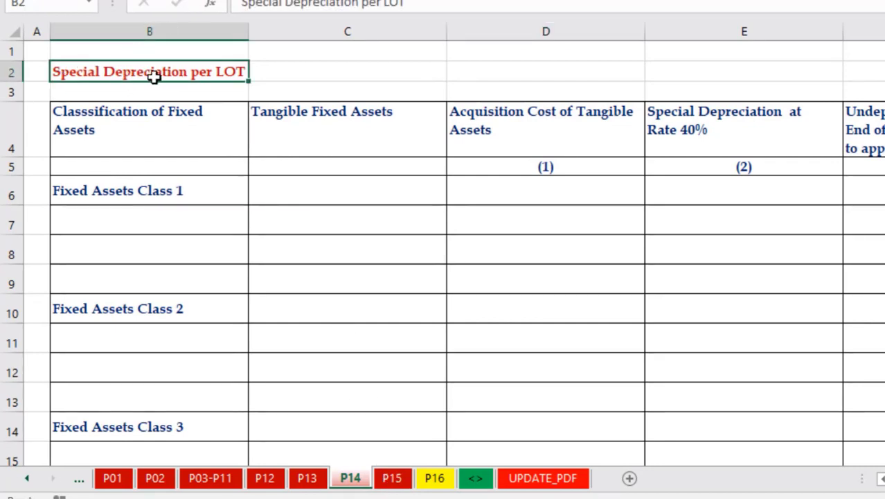
# Clear the acquisition and disposal dates in A6:B9 on sheet P15
pyautogui.click(401, 479)
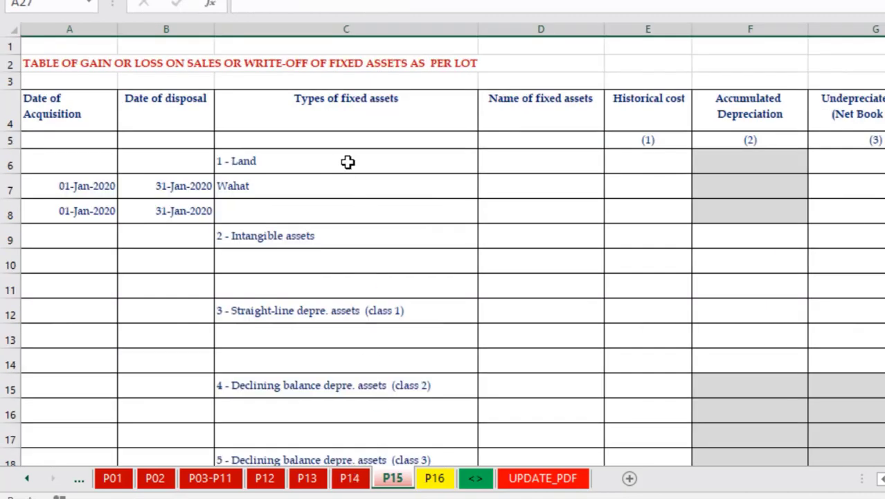
pyautogui.click(36, 61)
pyautogui.scroll(-3, 519, 178)
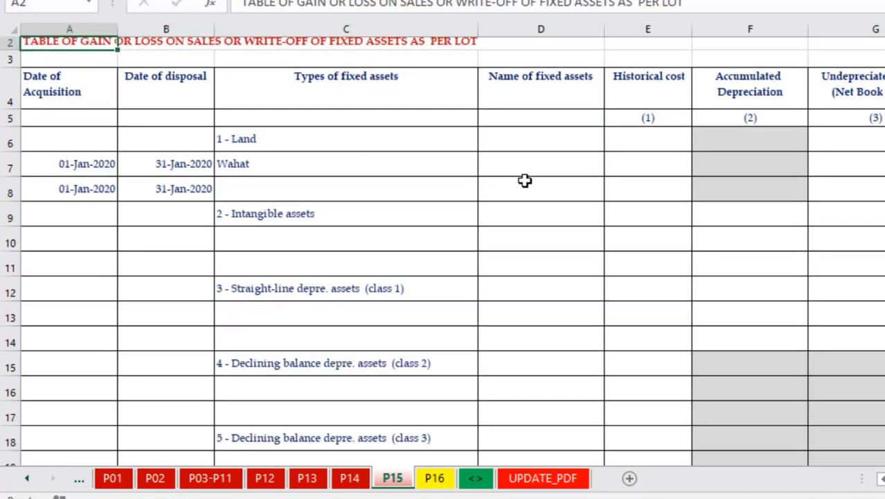
pyautogui.scroll(2, 484, 173)
pyautogui.click(89, 138)
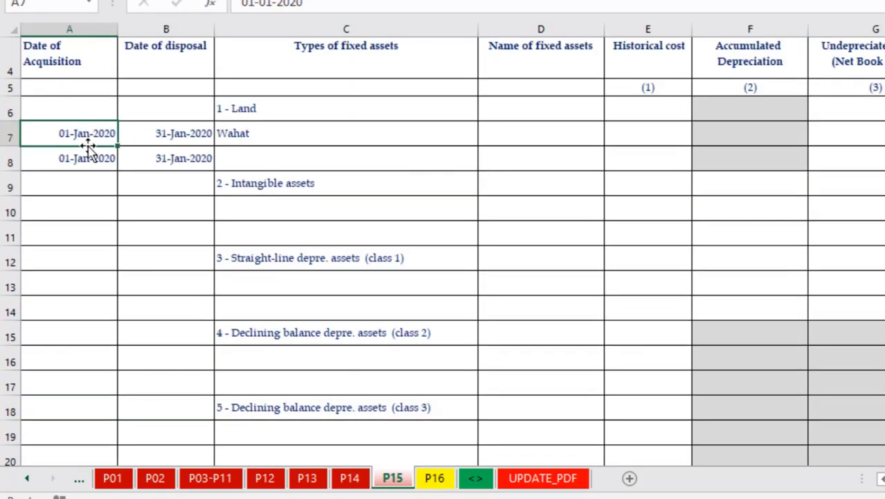
pyautogui.click(178, 165)
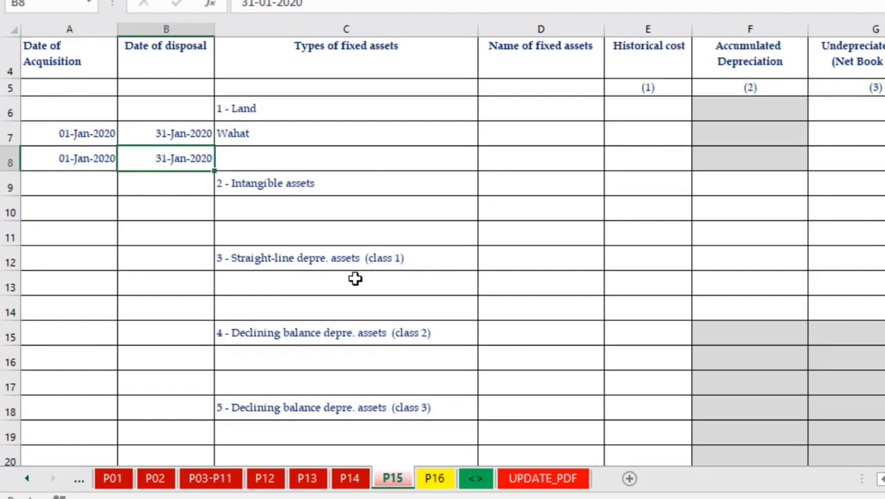
pyautogui.moveTo(98, 115); pyautogui.dragTo(159, 188)
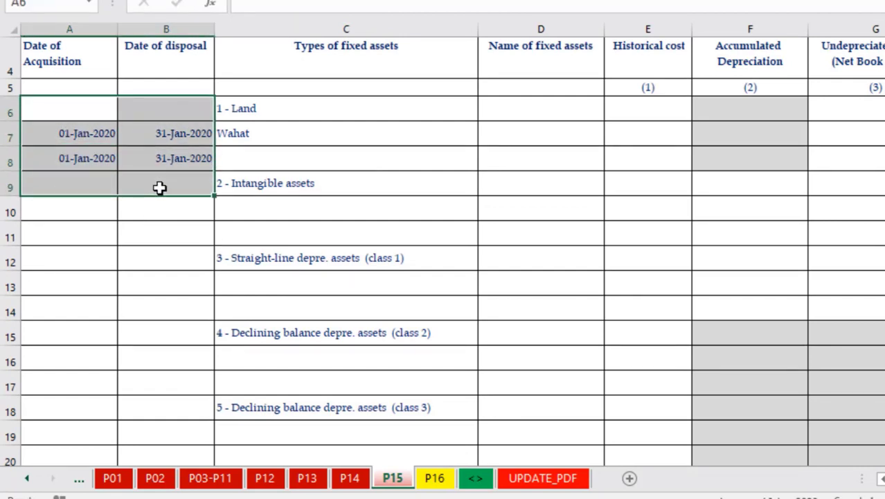
pyautogui.press('Delete')
# Review the Intangible assets rows below the cleared P15 dates
pyautogui.click(476, 206)
pyautogui.scroll(-3, 475, 215)
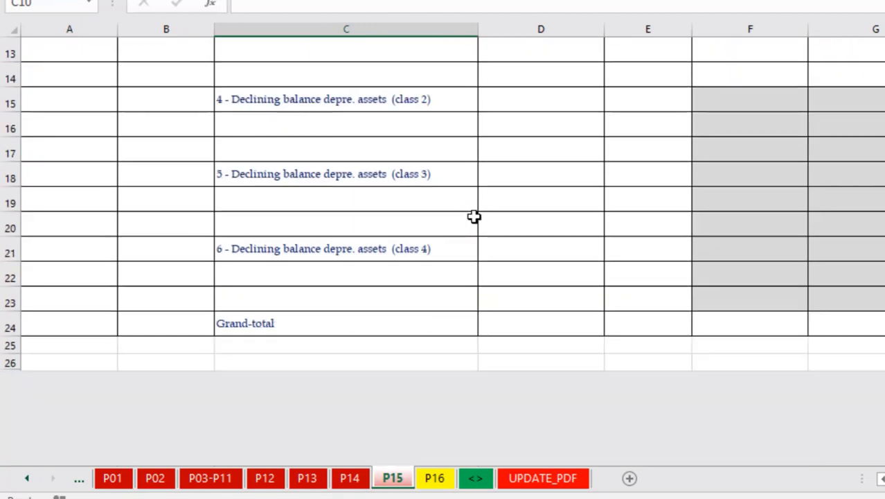
pyautogui.scroll(-2, 474, 216)
pyautogui.scroll(4, 473, 216)
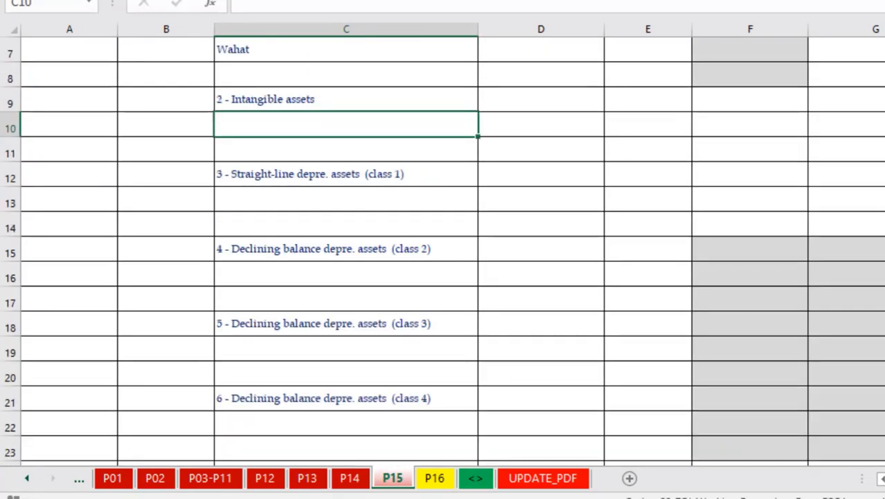
pyautogui.click(435, 477)
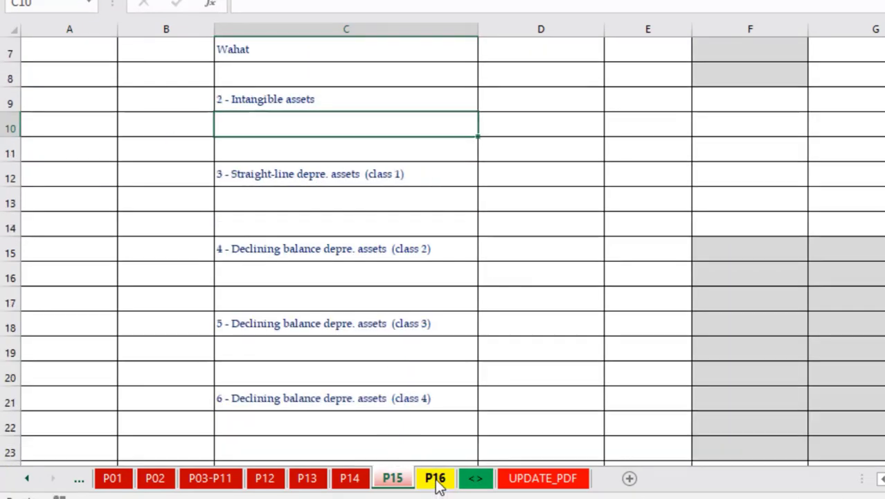
# Dismiss the P16 protected-sheet warning with OK, then show the UPDATE_PDF sheet
pyautogui.scroll(5, 385, 251)
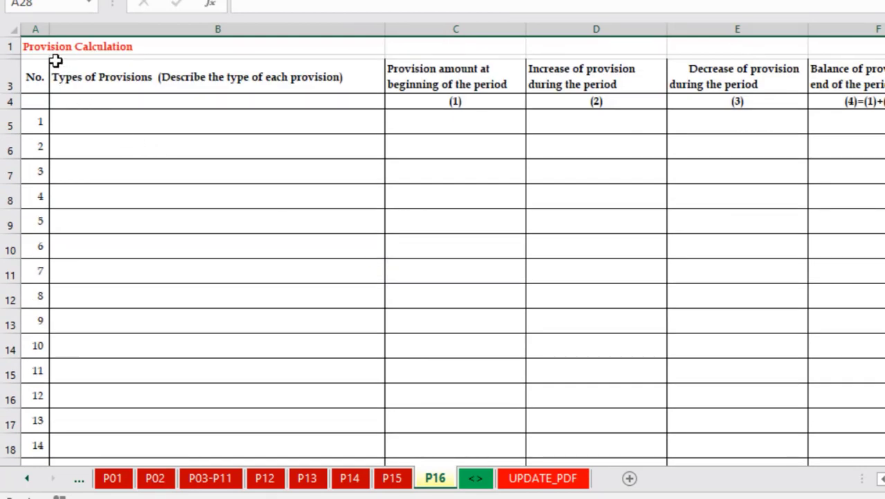
pyautogui.click(36, 47)
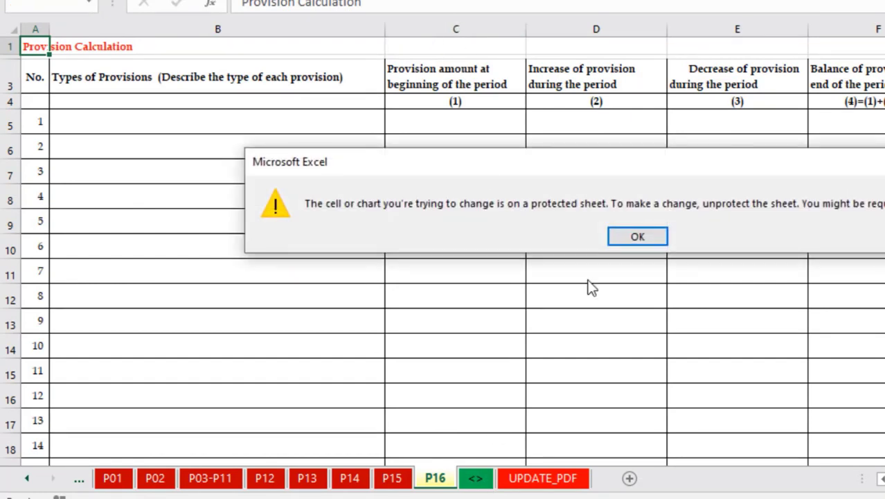
pyautogui.click(642, 244)
pyautogui.click(548, 370)
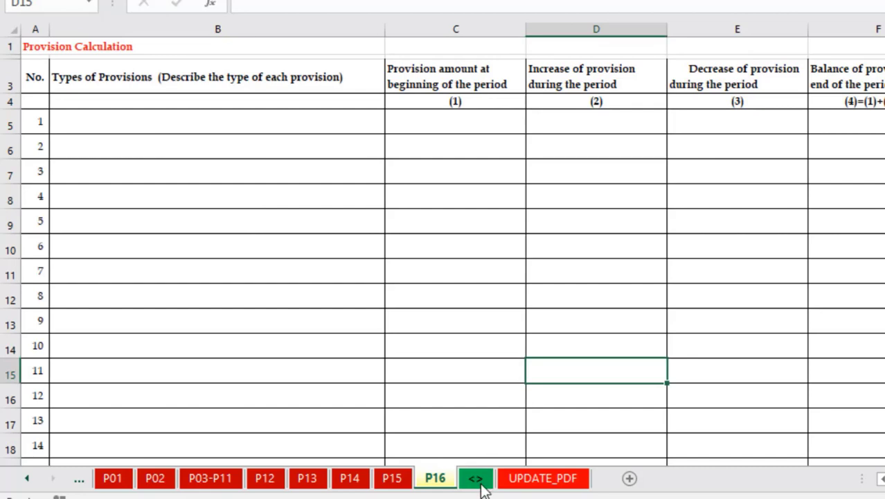
pyautogui.click(542, 479)
pyautogui.click(519, 338)
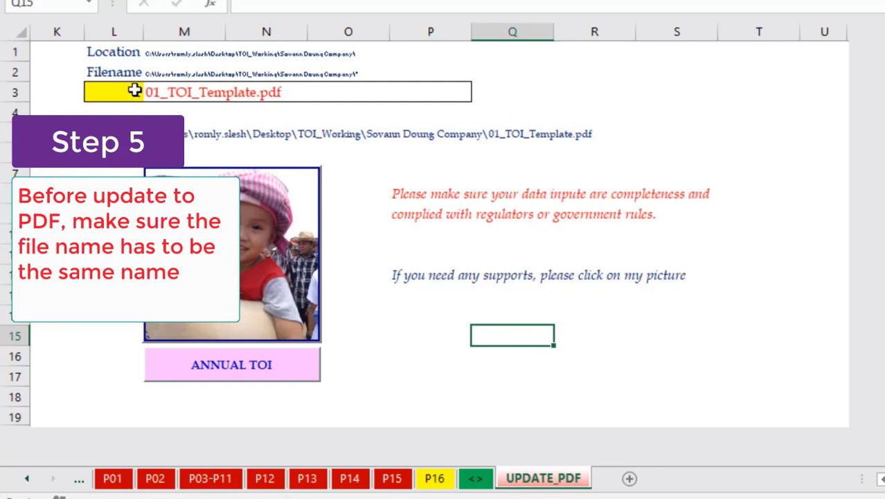
# Select the M3 file name and arrange the Excel window beside File Explorer's file list
pyautogui.click(204, 91)
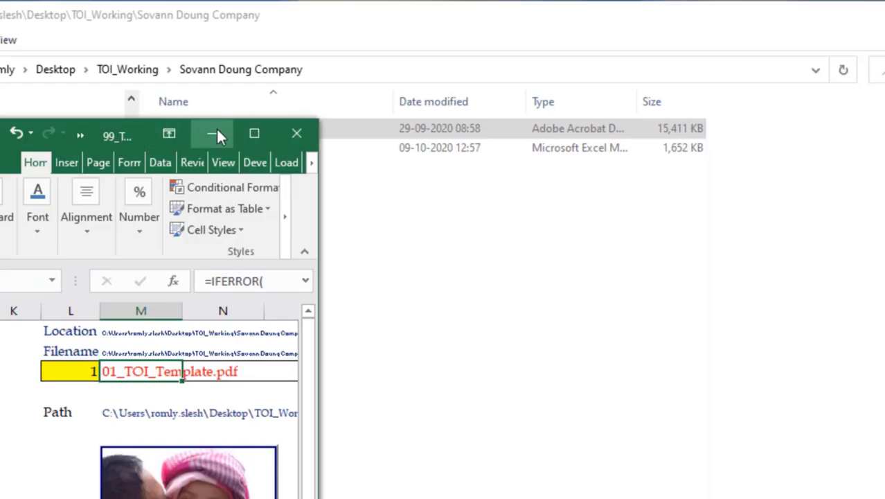
pyautogui.moveTo(149, 123)
pyautogui.mouseDown()
pyautogui.moveTo(654, 90)
pyautogui.moveTo(575, 73)
pyautogui.moveTo(570, 89)
pyautogui.mouseUp()
pyautogui.moveTo(742, 341); pyautogui.dragTo(884, 341)
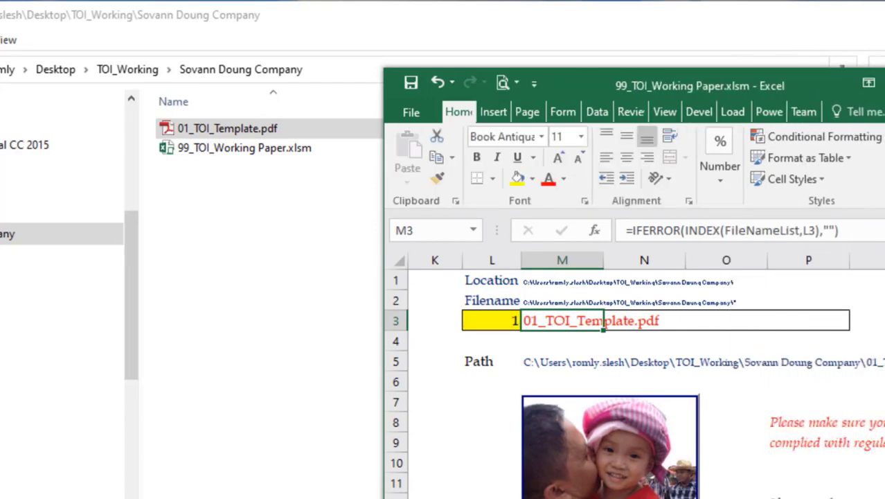
pyautogui.moveTo(569, 78); pyautogui.dragTo(612, 59)
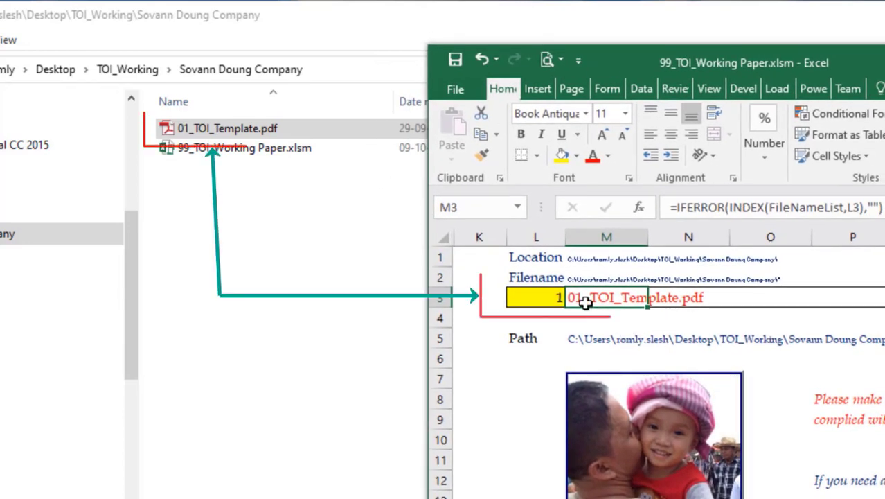
pyautogui.click(665, 302)
pyautogui.click(562, 317)
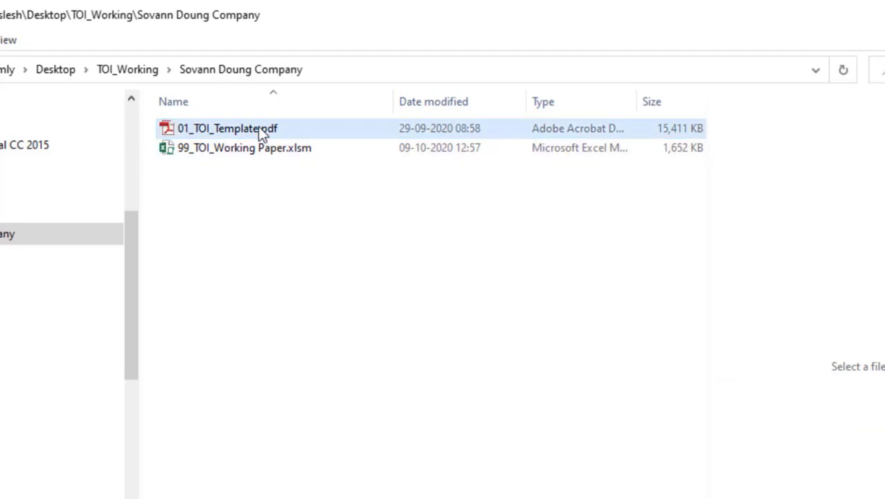
# Rename 01_TOI_Template.pdf to 01_TOI_ followed by the company's name
pyautogui.click(262, 133)
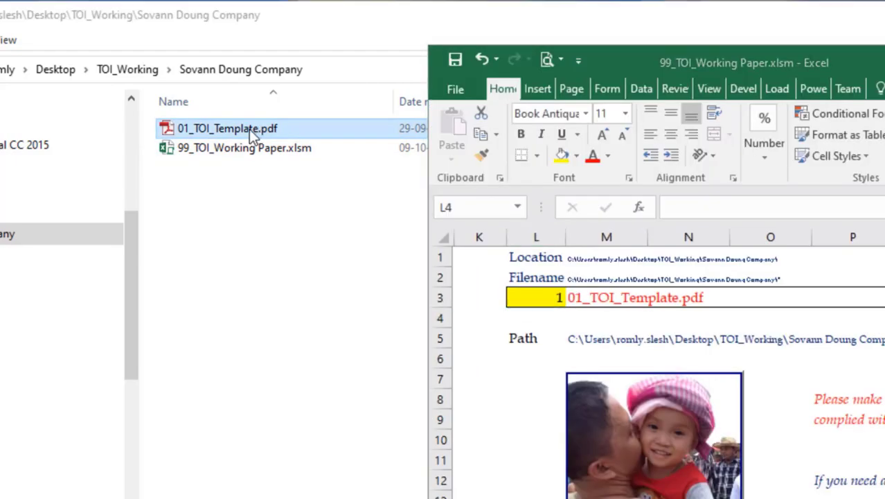
pyautogui.click(249, 129)
pyautogui.click(259, 128)
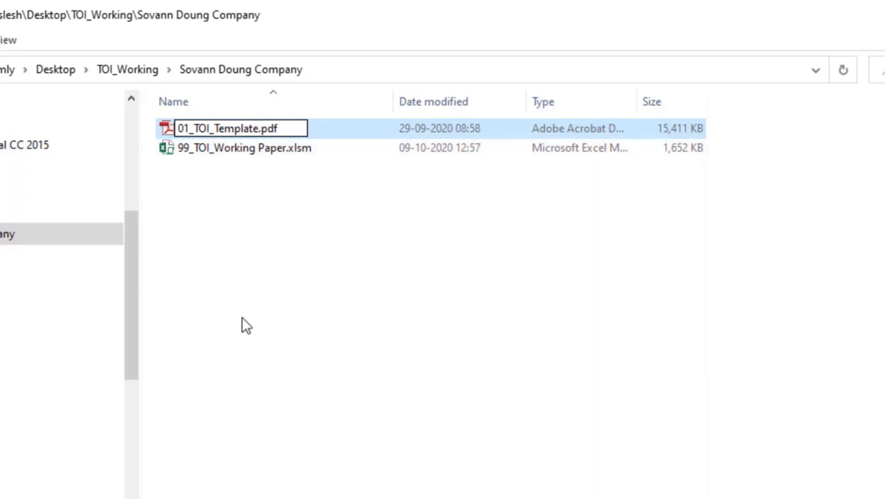
pyautogui.press('BackSpace')
pyautogui.press('BackSpace')
pyautogui.press('BackSpace')
pyautogui.press('BackSpace')
pyautogui.press('BackSpace')
pyautogui.press('BackSpace')
pyautogui.press('BackSpace')
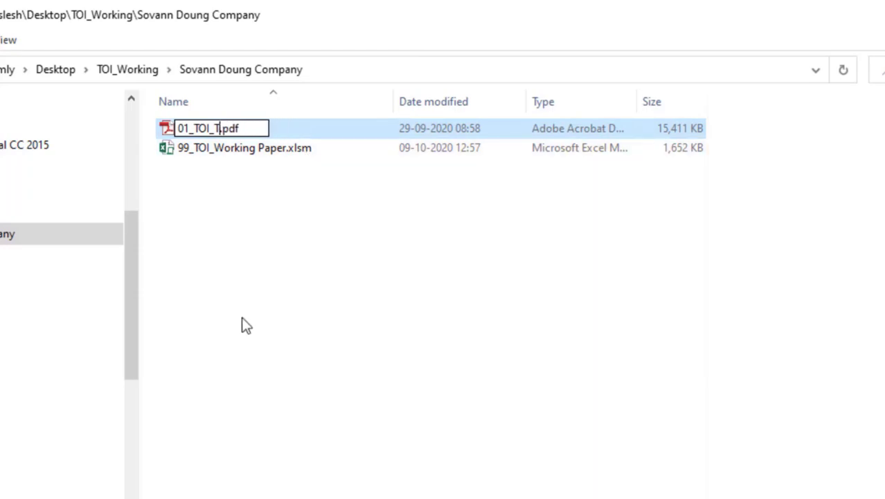
pyautogui.press('BackSpace')
pyautogui.press('BackSpace')
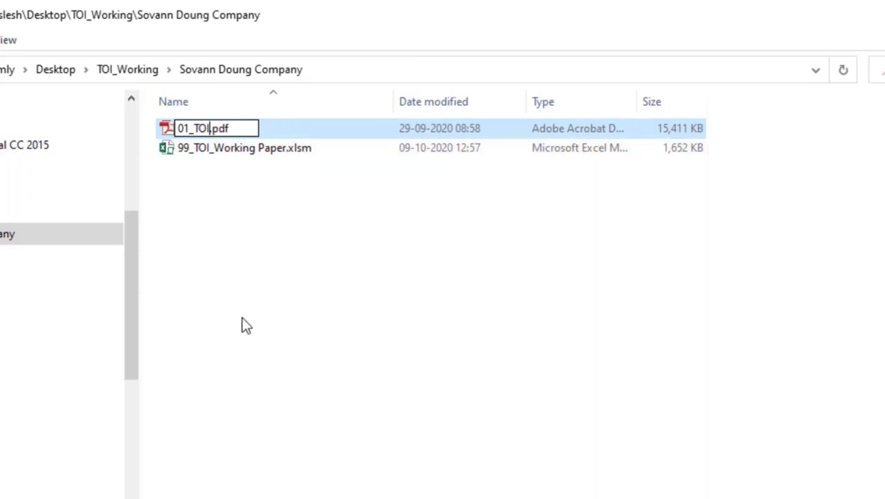
pyautogui.write('_')
pyautogui.write('S')
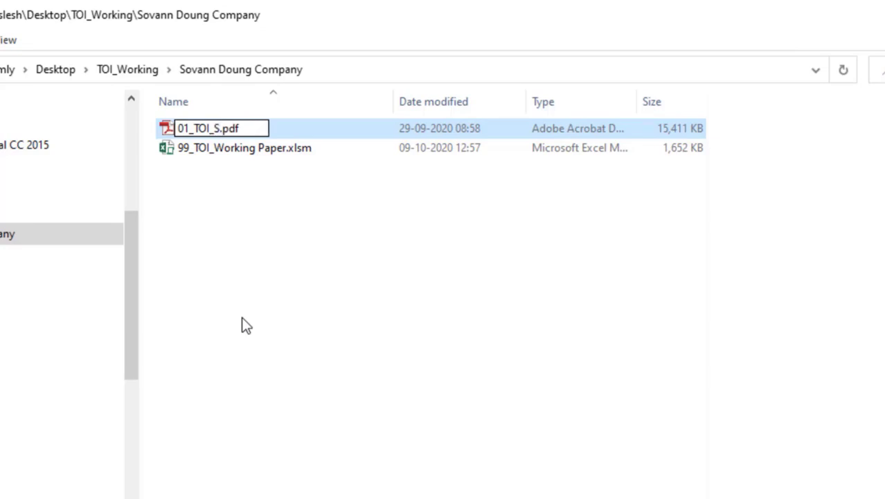
pyautogui.write('ovan')
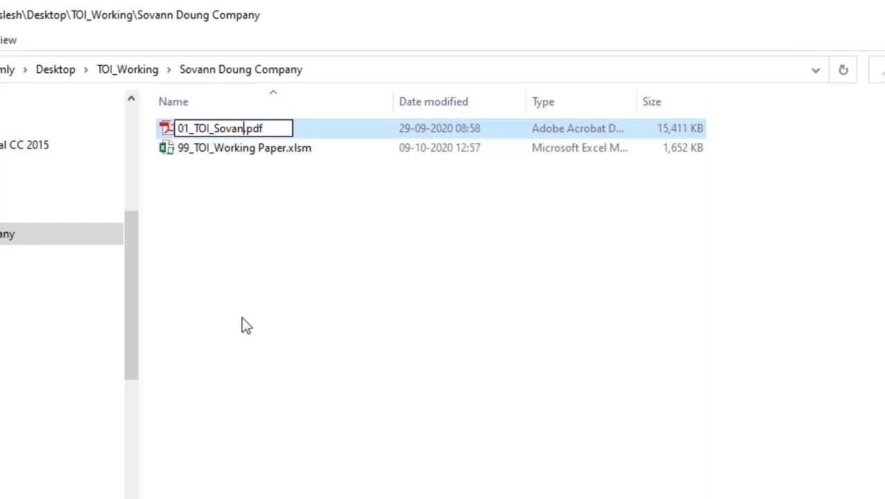
pyautogui.write('n Dou')
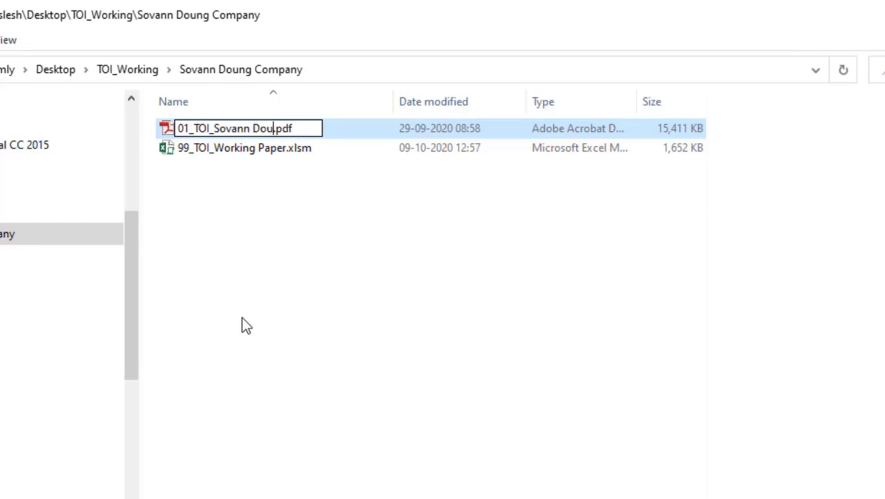
pyautogui.write('ng')
pyautogui.press('Return')
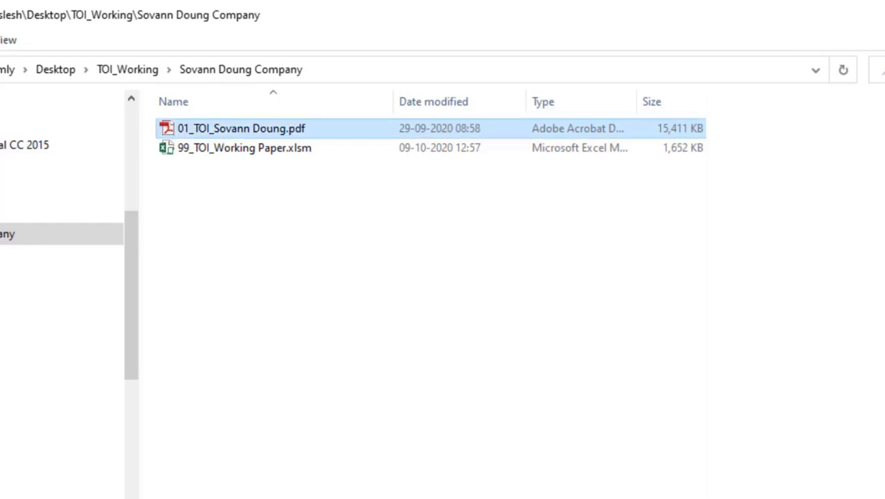
pyautogui.hotkey('alt', 'Tab')
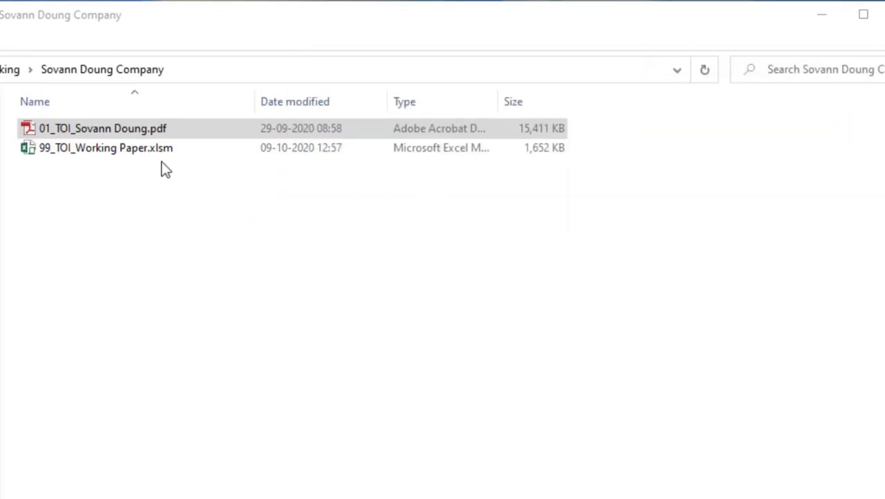
# Open 99_TOI_Working Paper.xlsm and go to its UPDATE_PDF sheet among the later tabs
pyautogui.click(154, 156)
pyautogui.doubleClick(153, 154)
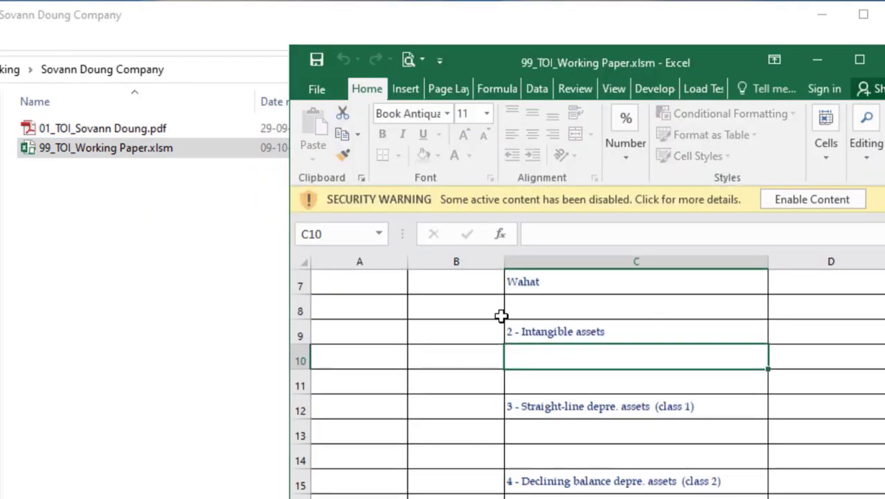
pyautogui.click(792, 202)
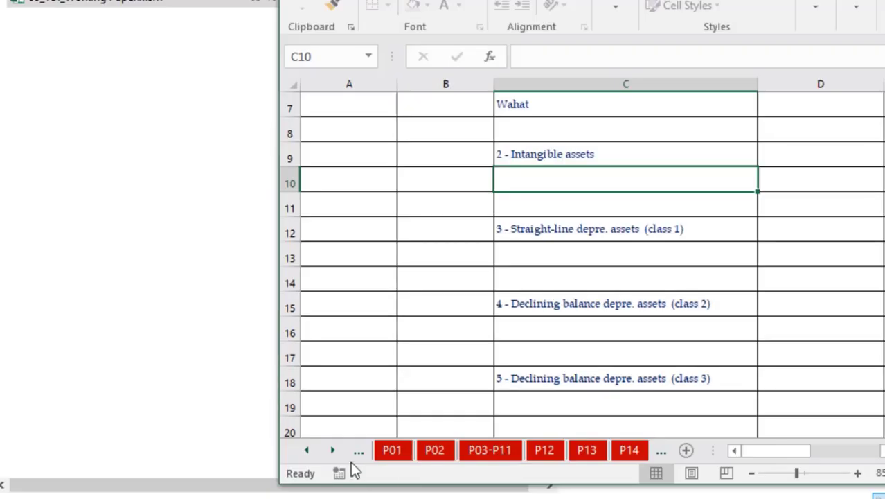
pyautogui.click(333, 450)
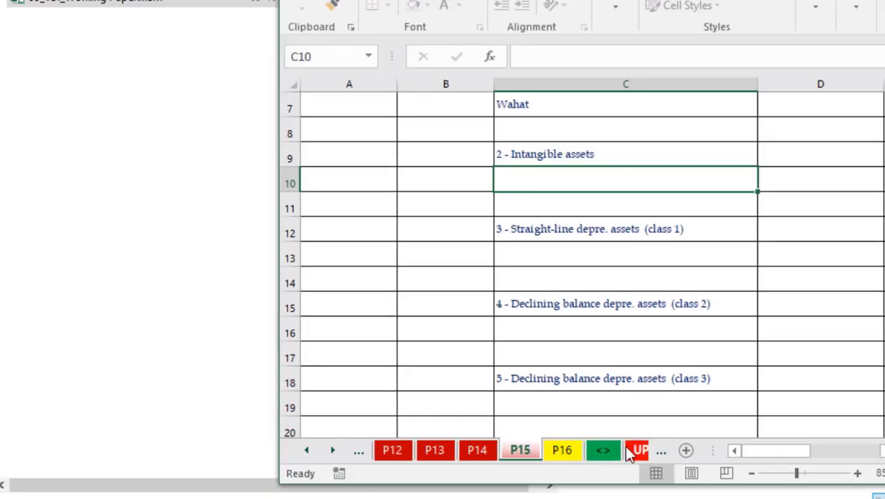
pyautogui.click(632, 451)
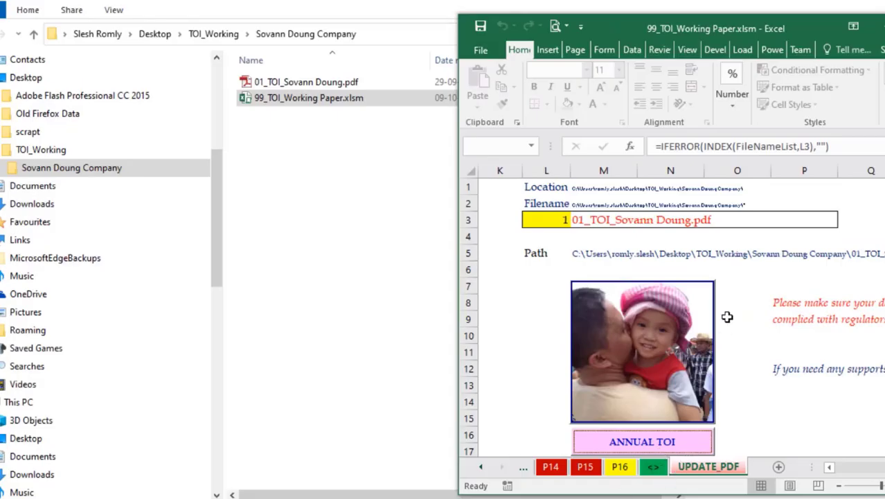
pyautogui.click(727, 316)
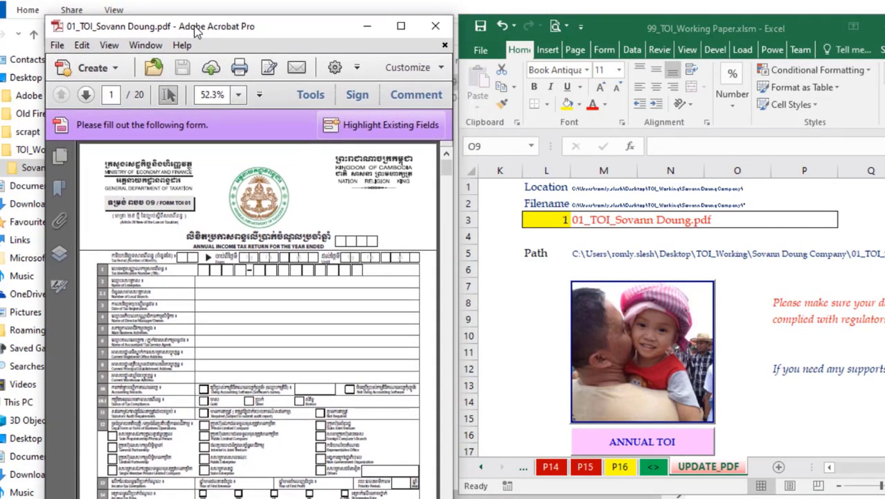
# Reposition the Acrobat window up and left so the filled TOI form is in view
pyautogui.moveTo(203, 31); pyautogui.dragTo(159, 17)
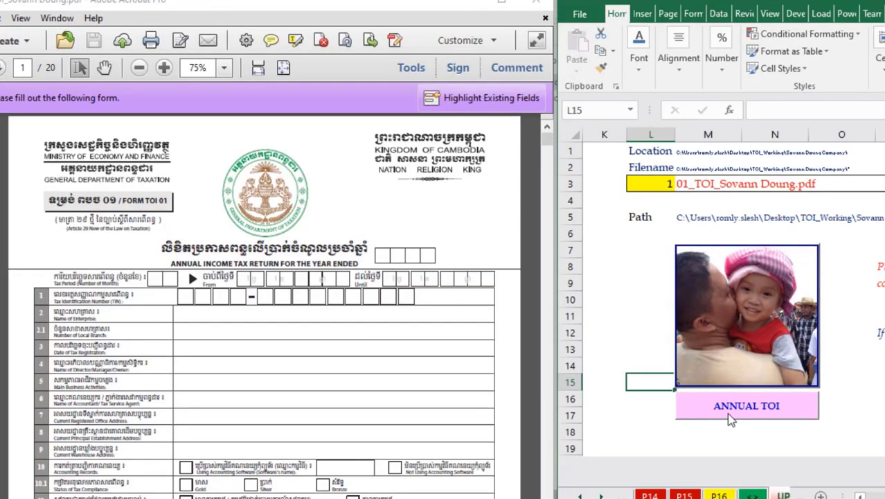
pyautogui.click(730, 419)
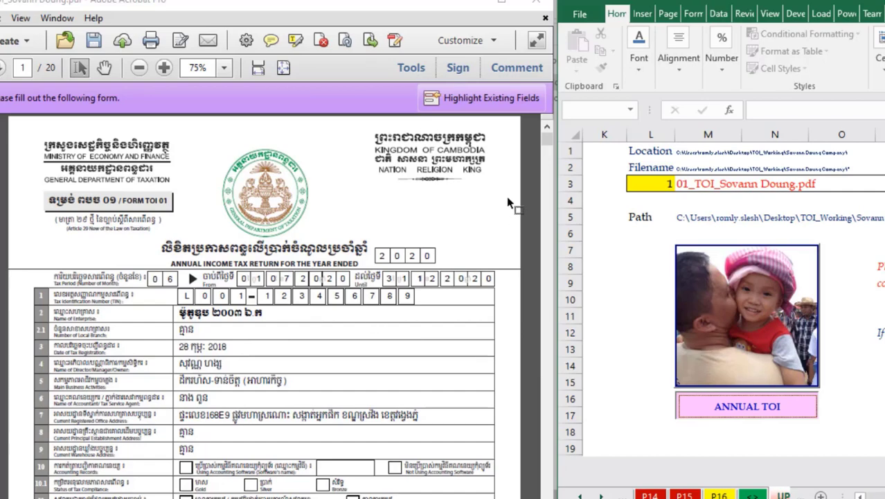
pyautogui.moveTo(549, 137); pyautogui.dragTo(551, 172)
# Check the filled fields on pages 1 through 11, then save the PDF
pyautogui.scroll(-5, 371, 254)
pyautogui.scroll(-5, 371, 267)
pyautogui.scroll(-5, 371, 267)
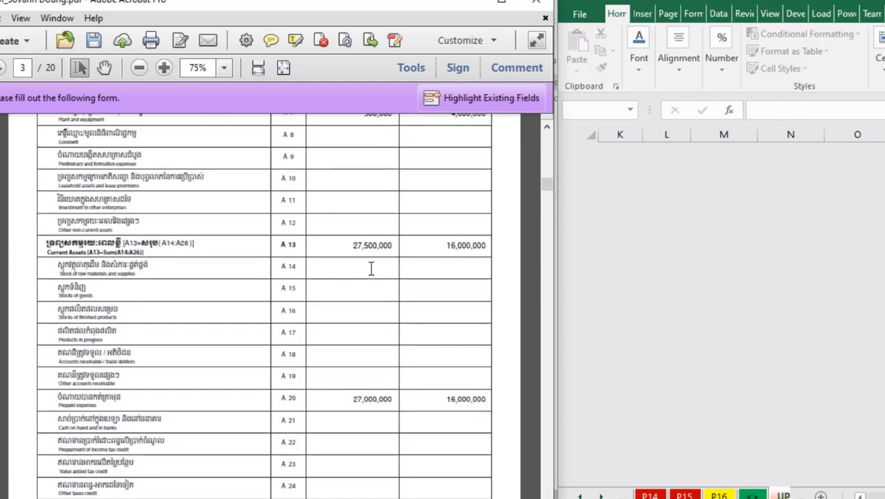
pyautogui.scroll(-5, 371, 268)
pyautogui.scroll(-5, 371, 268)
pyautogui.scroll(-5, 369, 269)
pyautogui.scroll(-5, 367, 268)
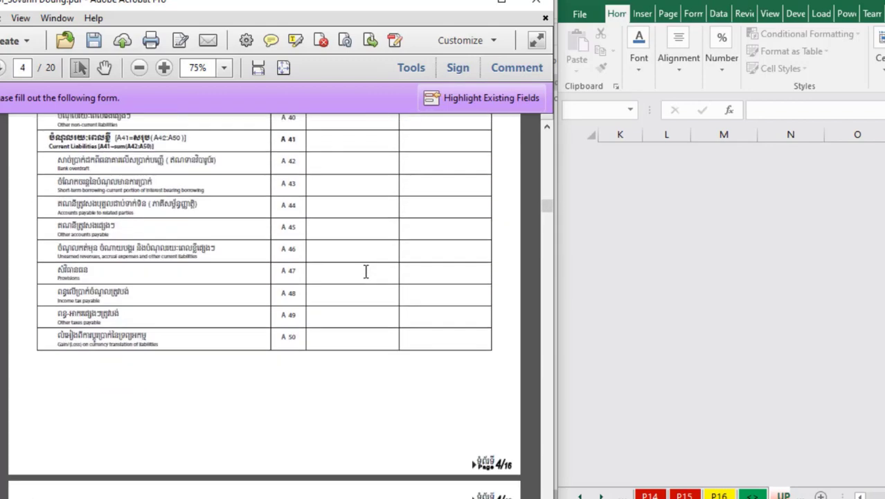
pyautogui.scroll(-5, 366, 270)
pyautogui.scroll(-5, 365, 270)
pyautogui.scroll(-5, 363, 268)
pyautogui.scroll(-5, 362, 271)
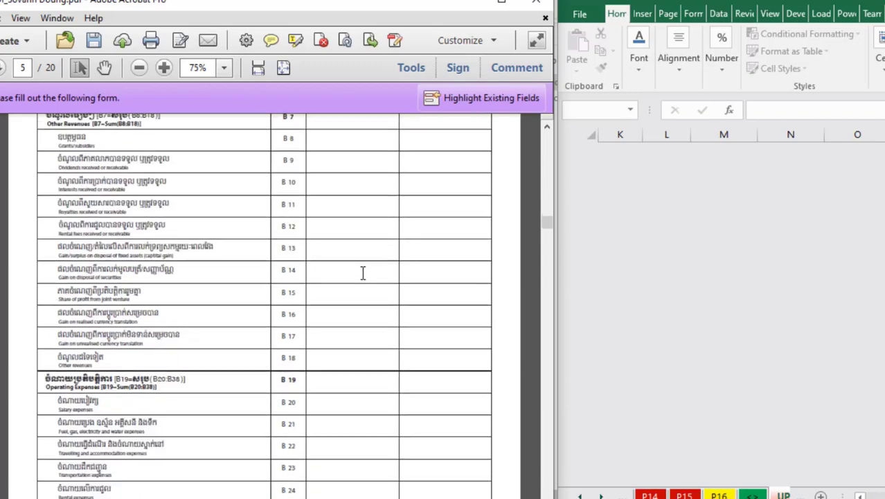
pyautogui.scroll(-5, 362, 275)
pyautogui.scroll(-5, 360, 275)
pyautogui.scroll(-5, 356, 274)
pyautogui.scroll(-5, 355, 274)
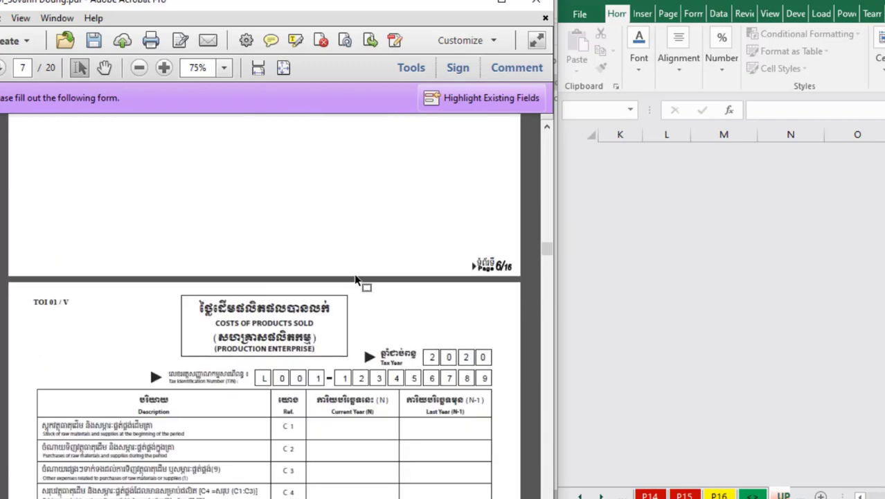
pyautogui.scroll(-5, 364, 279)
pyautogui.scroll(-5, 354, 278)
pyautogui.scroll(-5, 354, 282)
pyautogui.scroll(-5, 357, 287)
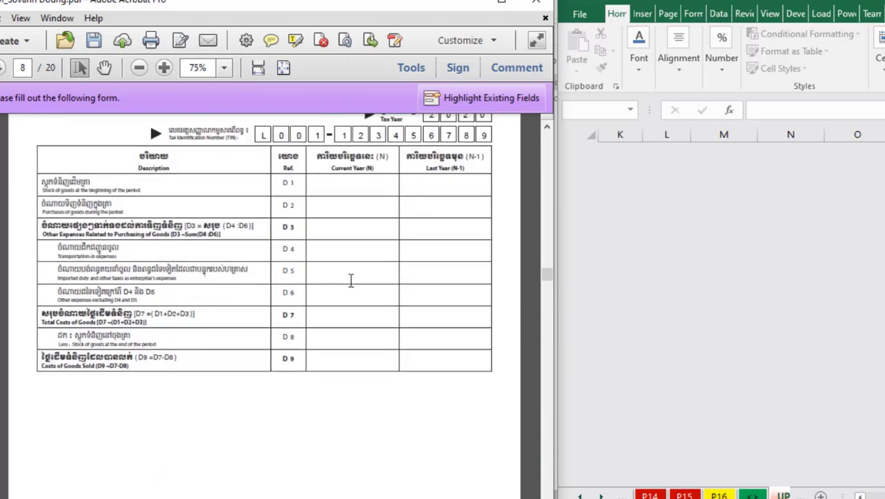
pyautogui.scroll(-5, 352, 278)
pyautogui.scroll(-5, 352, 286)
pyautogui.scroll(-5, 351, 284)
pyautogui.scroll(-5, 351, 282)
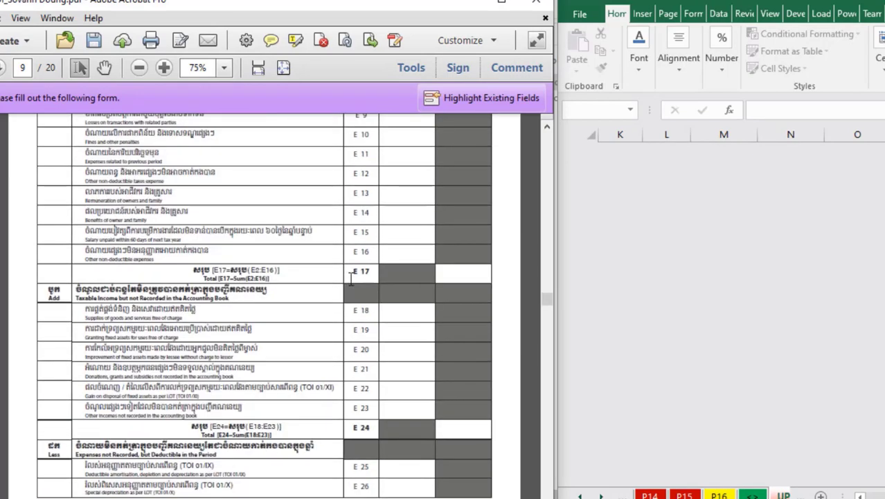
pyautogui.scroll(-5, 351, 278)
pyautogui.scroll(-5, 351, 279)
pyautogui.scroll(-5, 351, 279)
pyautogui.scroll(-5, 351, 279)
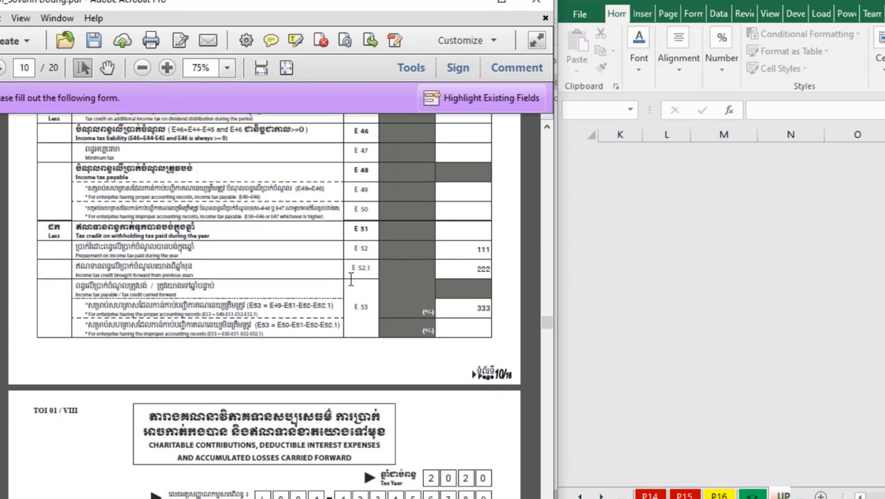
pyautogui.scroll(-5, 332, 352)
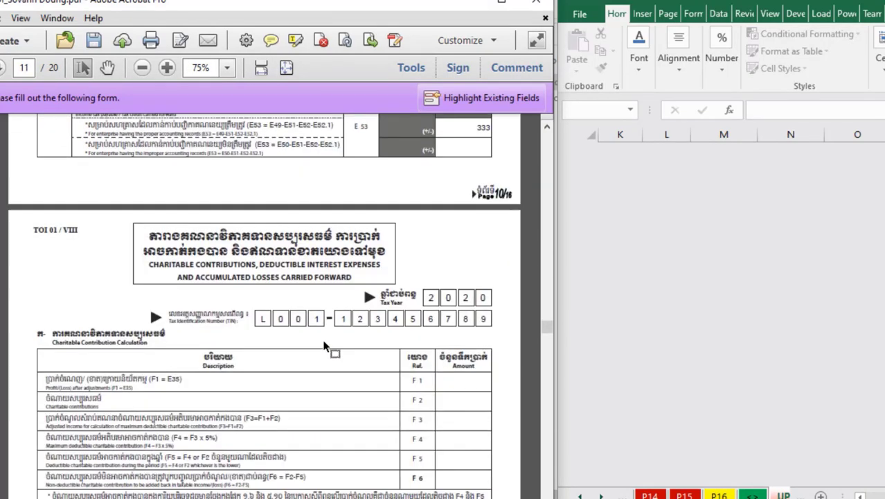
pyautogui.scroll(-5, 327, 339)
pyautogui.scroll(-5, 322, 327)
pyautogui.scroll(-5, 322, 327)
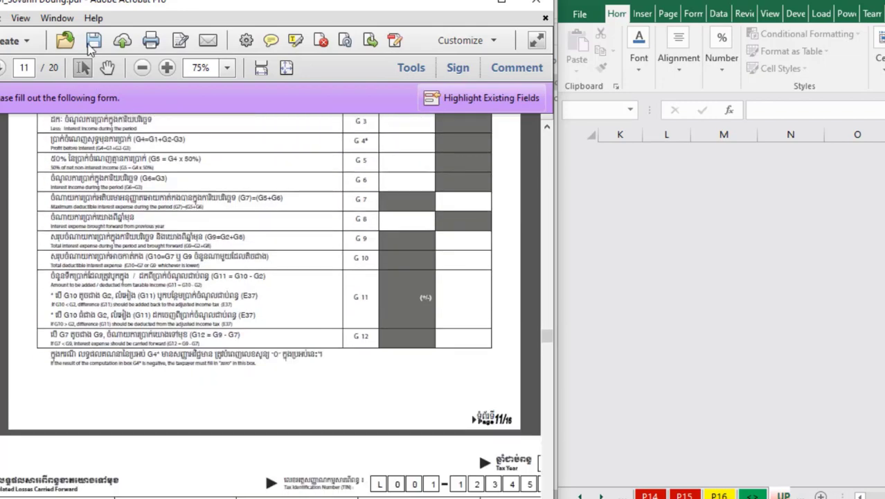
pyautogui.click(92, 43)
# Close the filled PDF and dismiss the workbook's help message in Excel
pyautogui.click(537, 4)
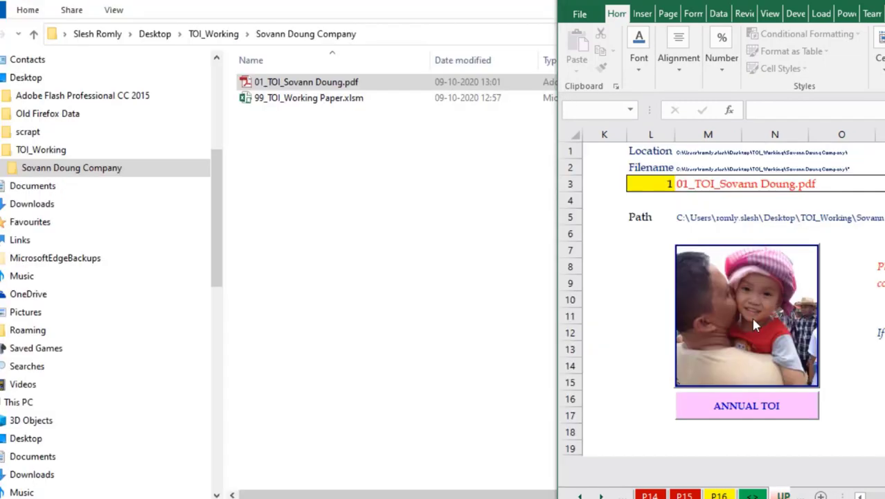
pyautogui.click(789, 310)
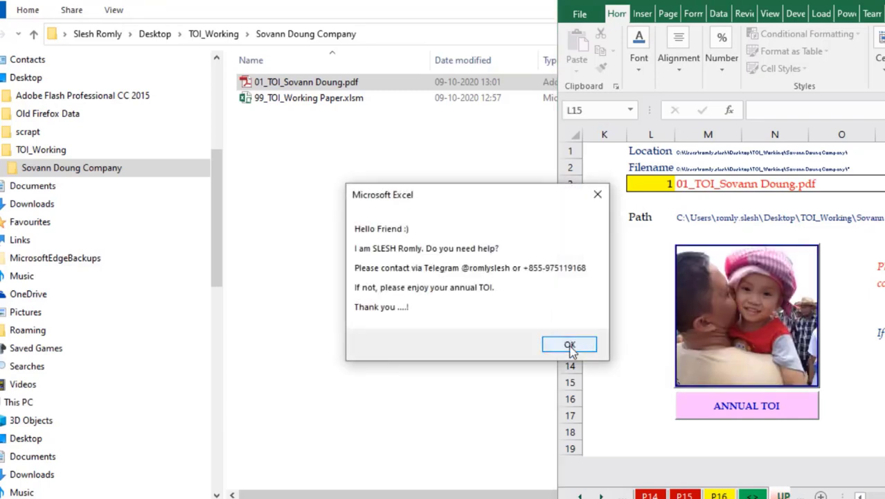
pyautogui.click(569, 346)
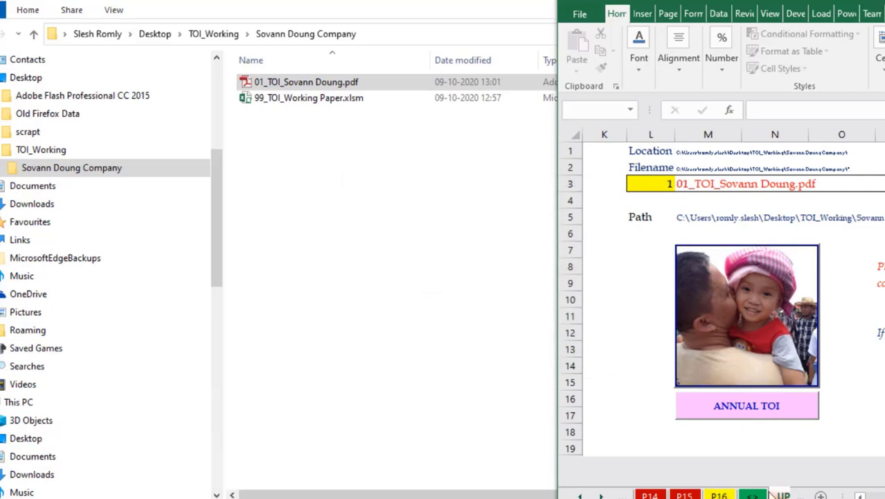
# Maximise Excel, review the sheet's notes, then close 99_TOI_Working Paper.xlsm saving changes
pyautogui.press('super+Up')
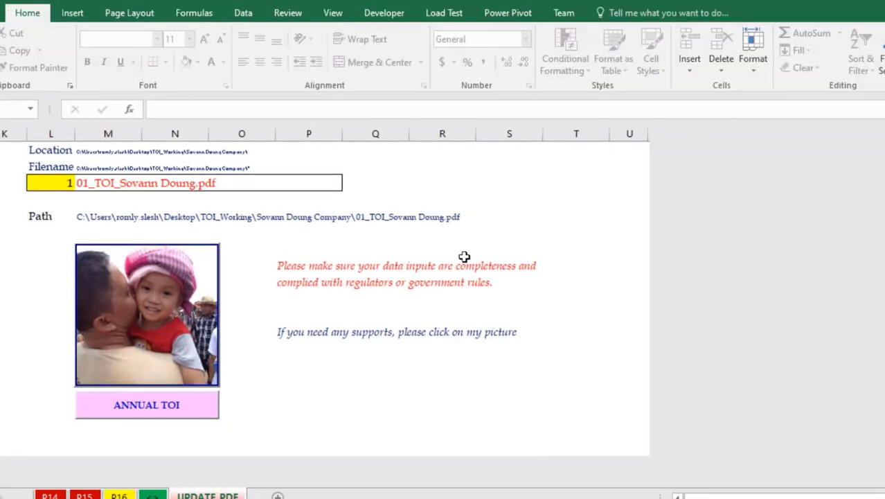
pyautogui.click(282, 332)
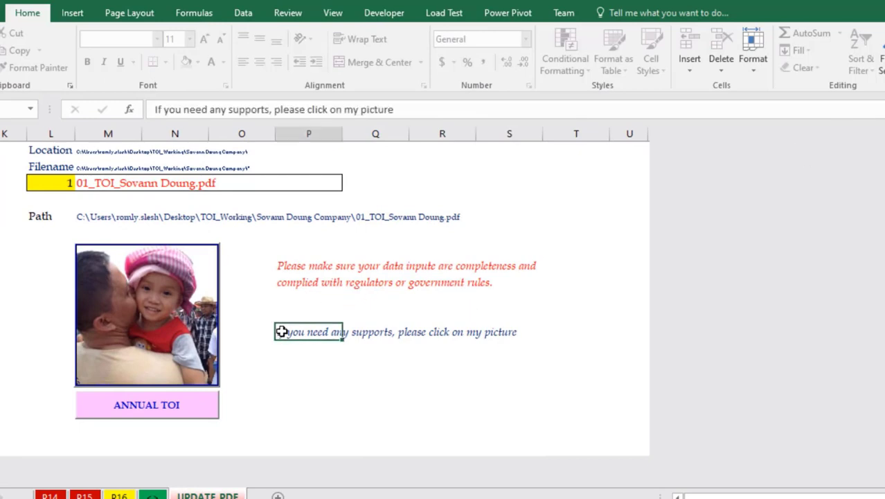
pyautogui.click(286, 280)
pyautogui.click(287, 263)
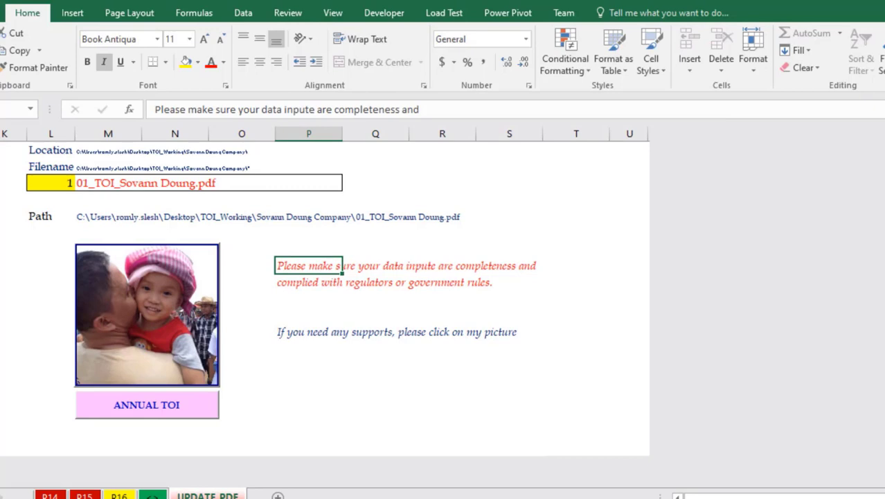
pyautogui.hotkey('alt', 'F4')
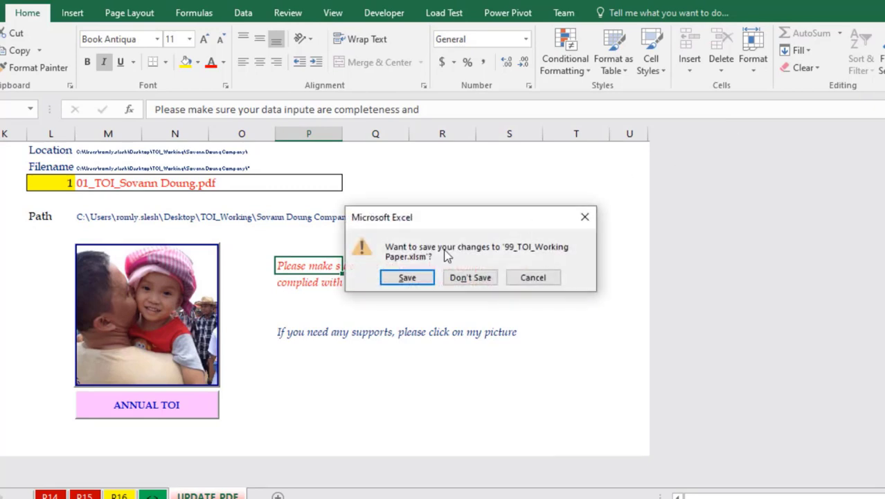
pyautogui.click(406, 279)
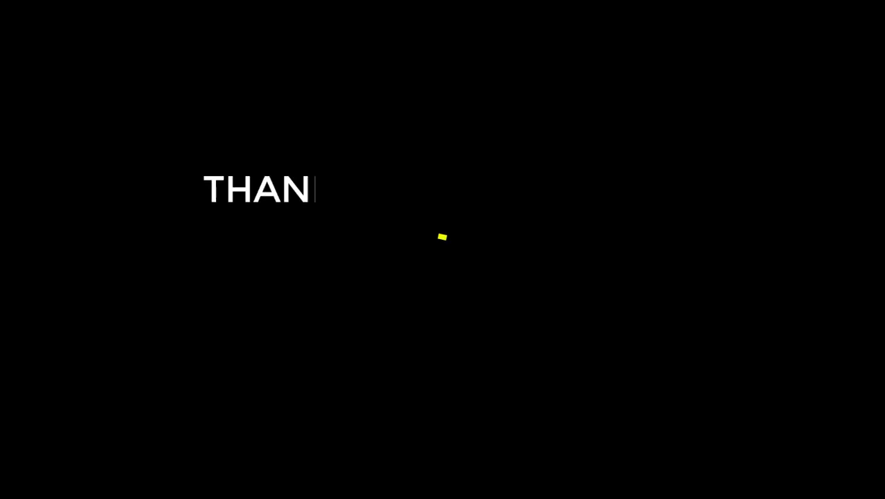